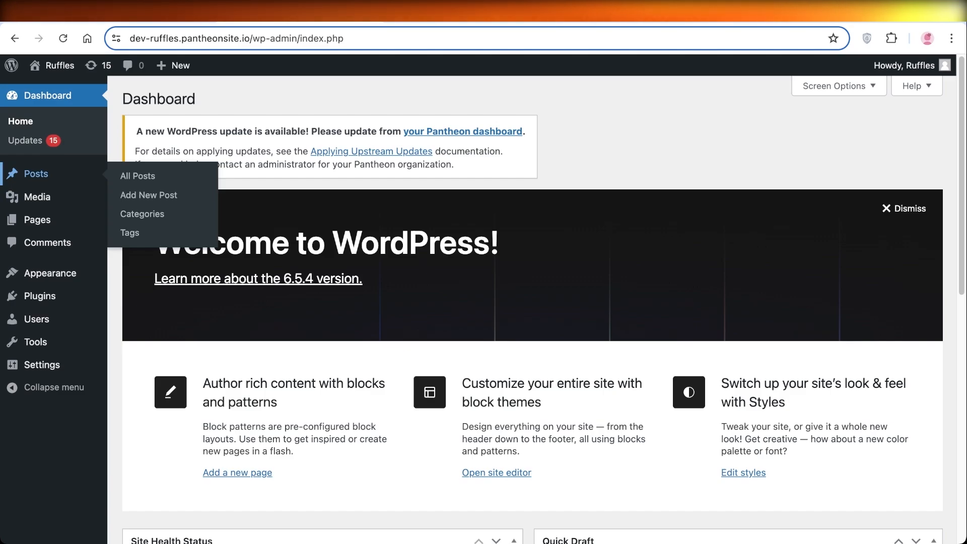
Step: Move all existing posts on the site to the Trash with a bulk action
click(35, 173)
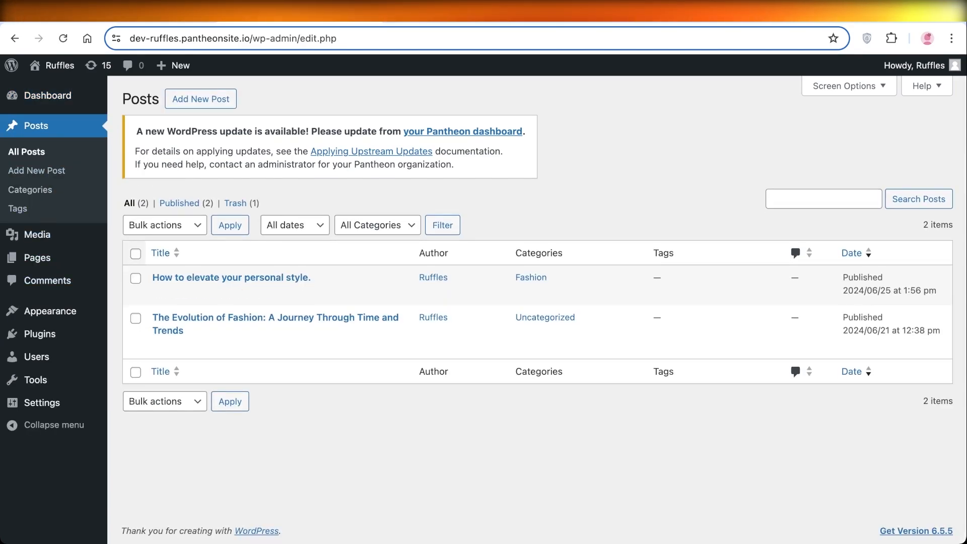
click(135, 254)
click(171, 232)
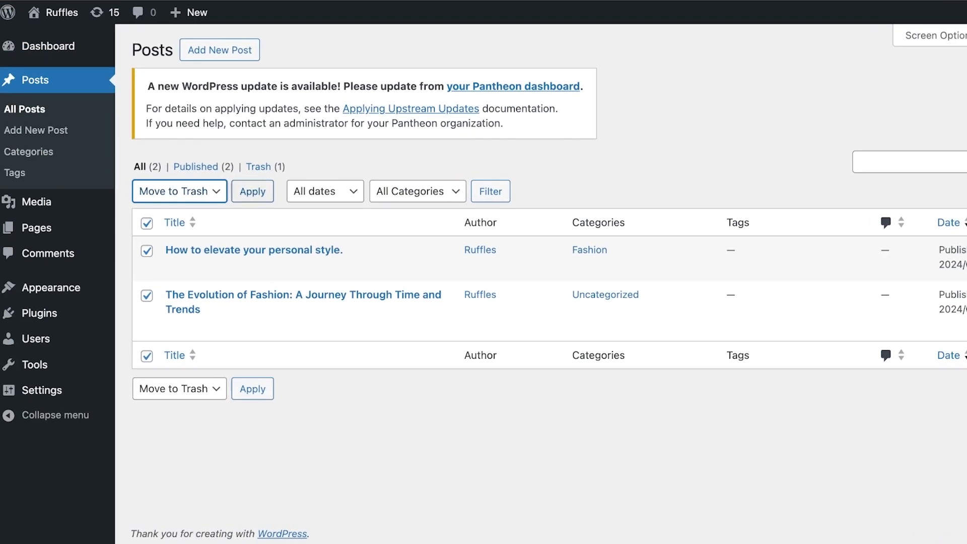
click(247, 199)
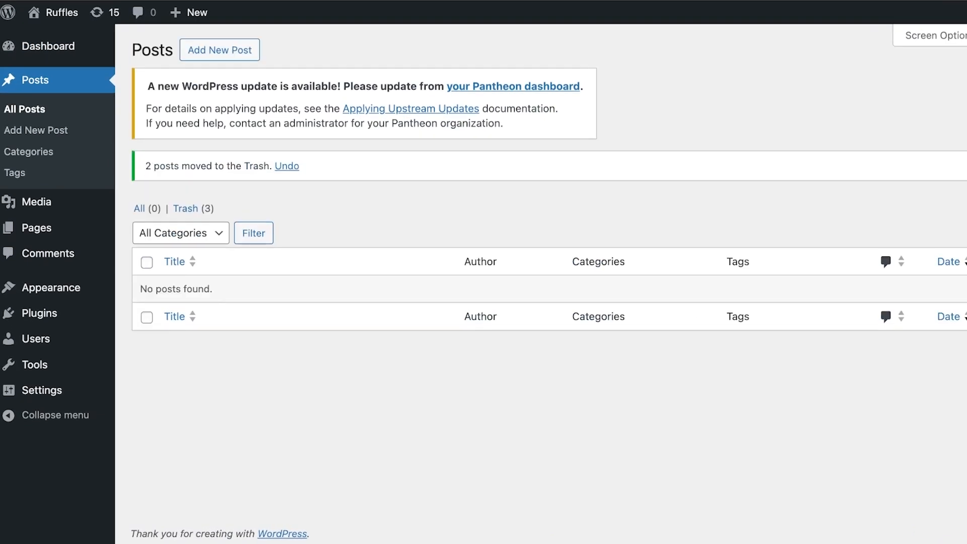
Step: Return to the admin Dashboard's home screen
mouse_move(48, 46)
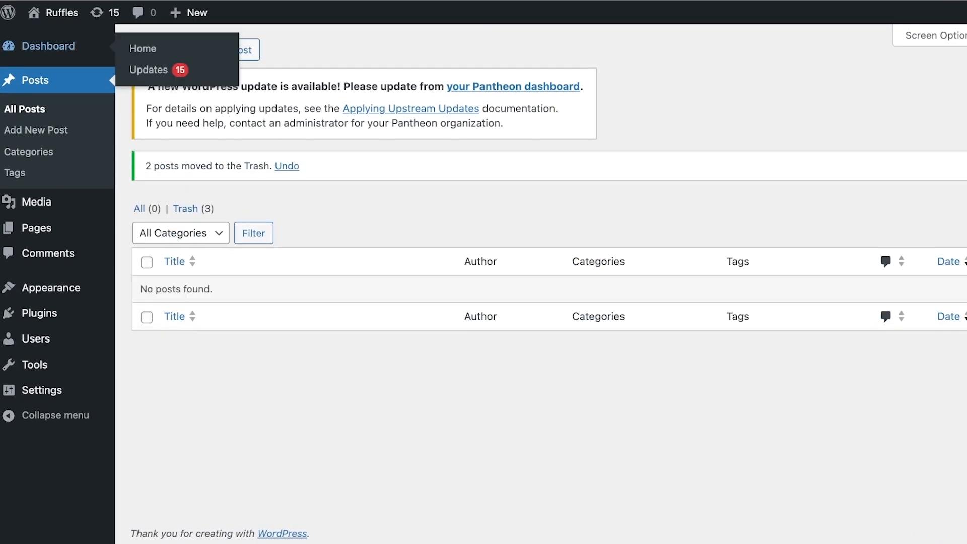
click(143, 49)
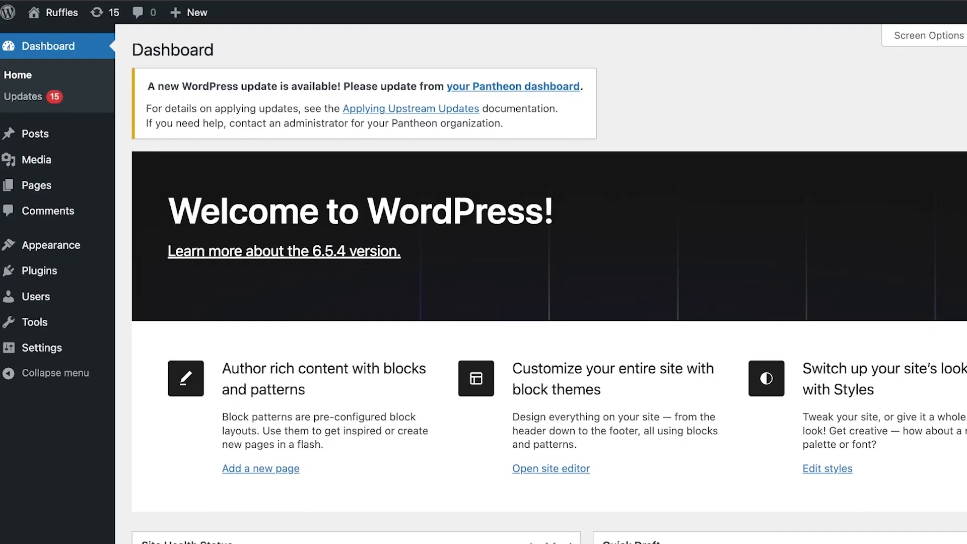
mouse_move(55, 13)
mouse_move(54, 12)
Step: Look through the site's installed themes and activate Astra
mouse_move(50, 245)
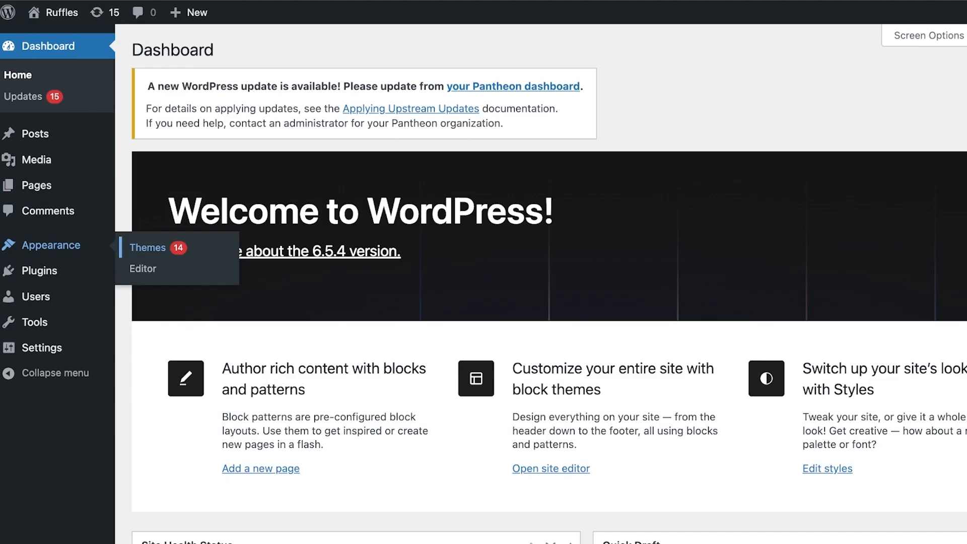
click(148, 247)
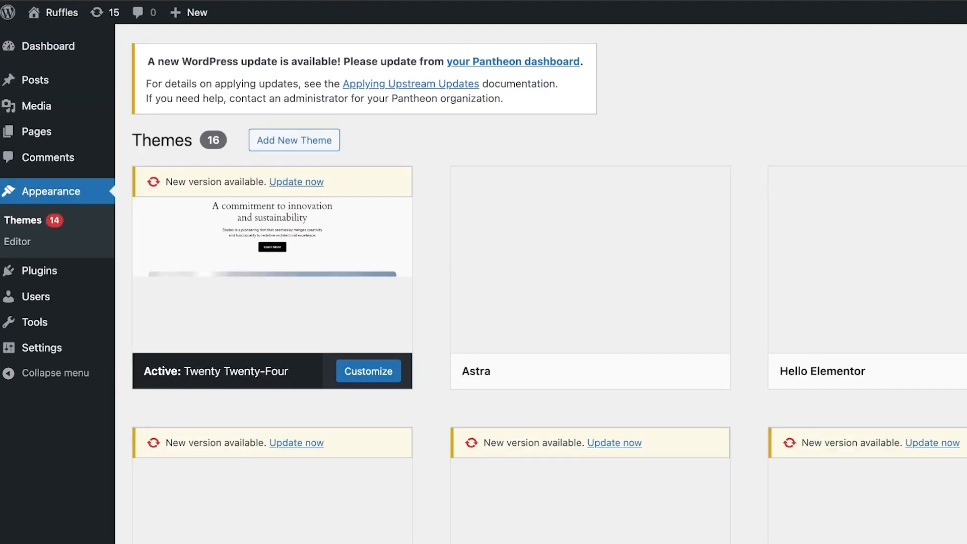
scroll(540, 282, down, 20)
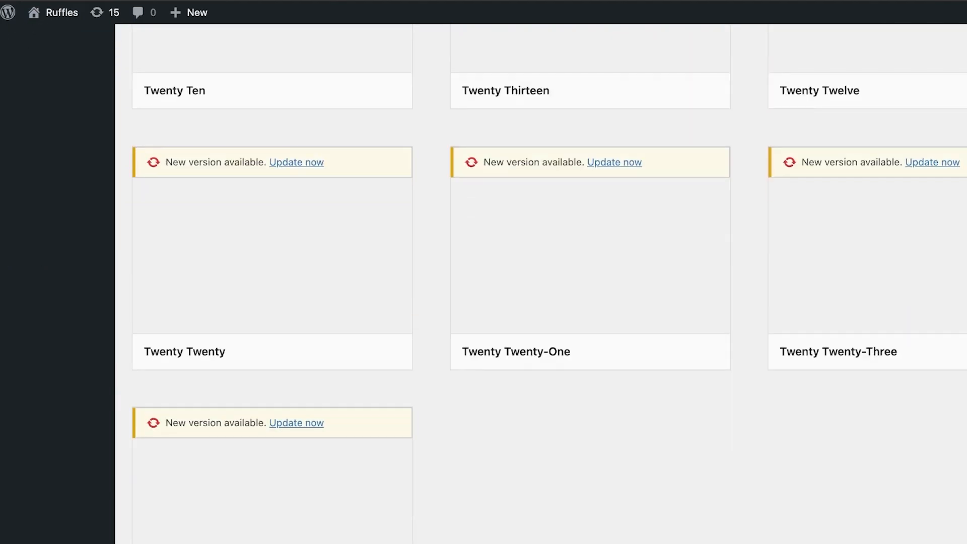
scroll(540, 282, down, 3)
scroll(541, 282, up, 20)
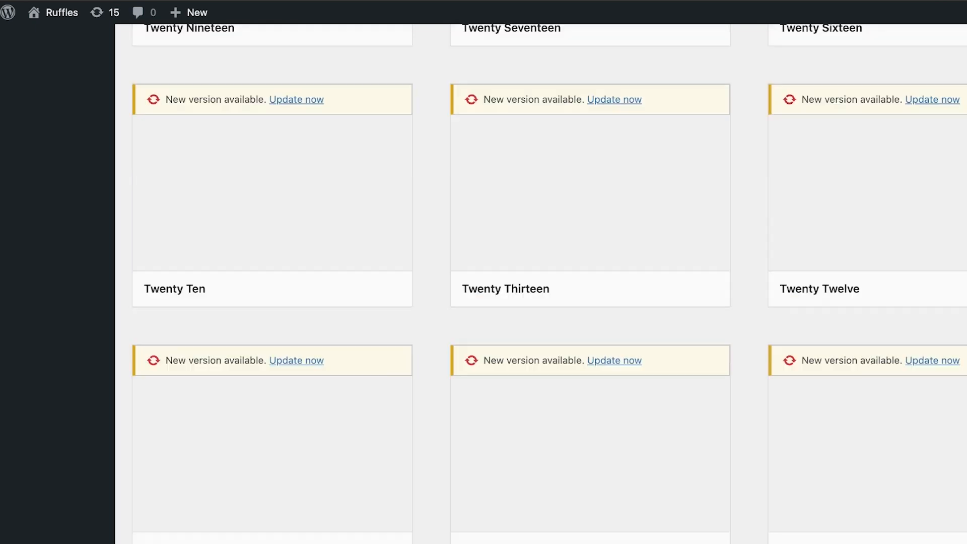
scroll(483, 282, down, 10)
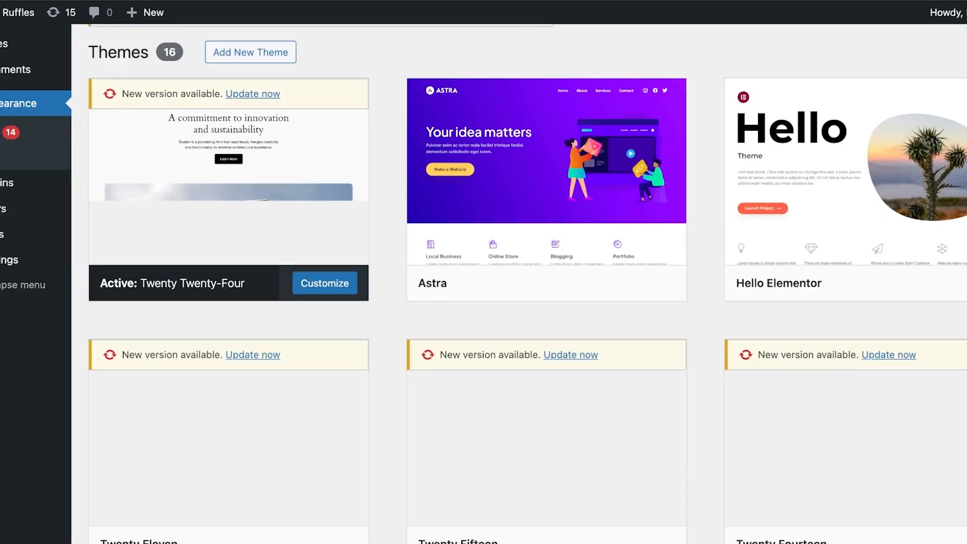
scroll(483, 282, down, 8)
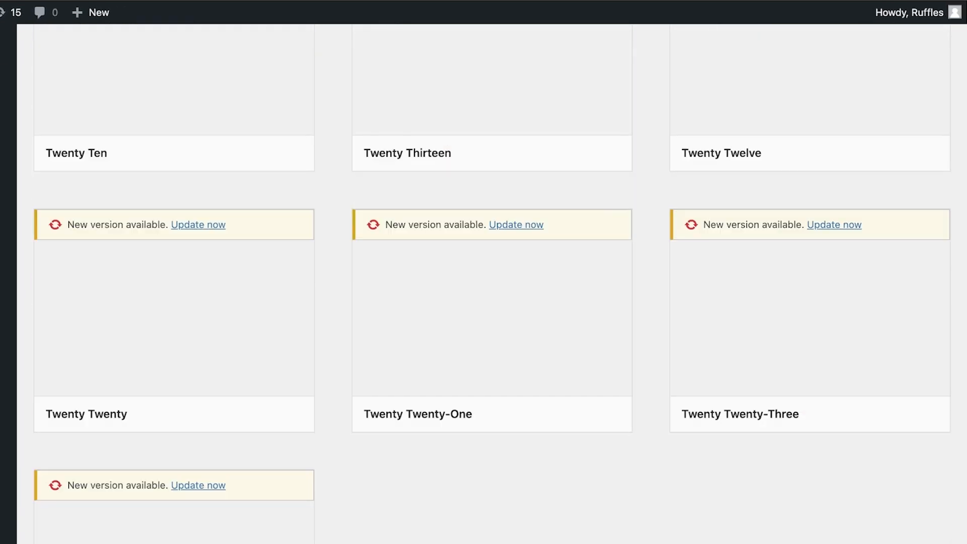
scroll(483, 282, up, 15)
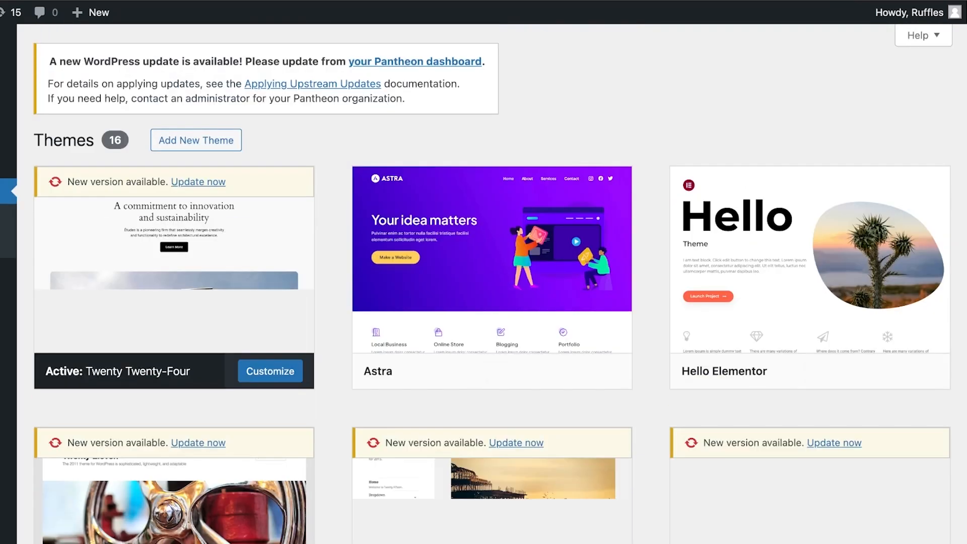
mouse_move(491, 371)
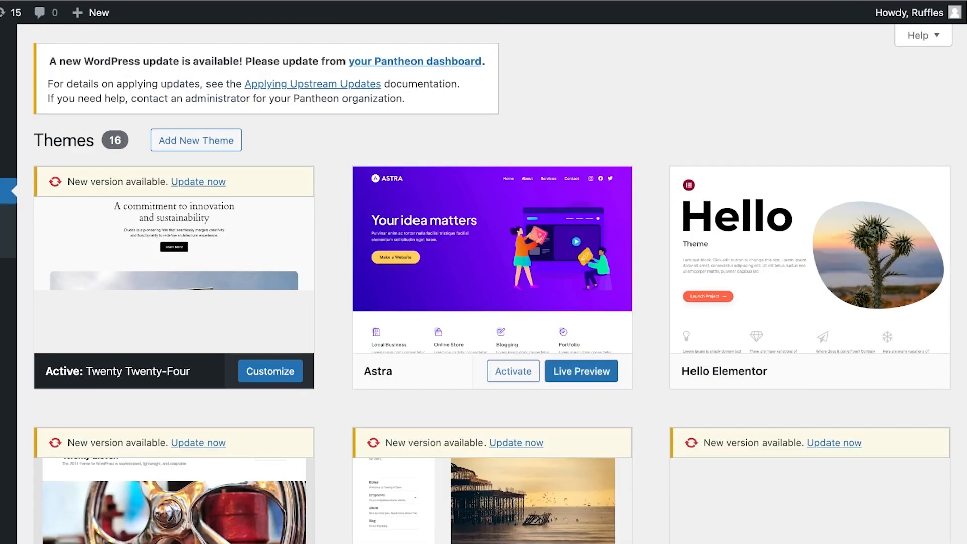
scroll(492, 302, down, 4)
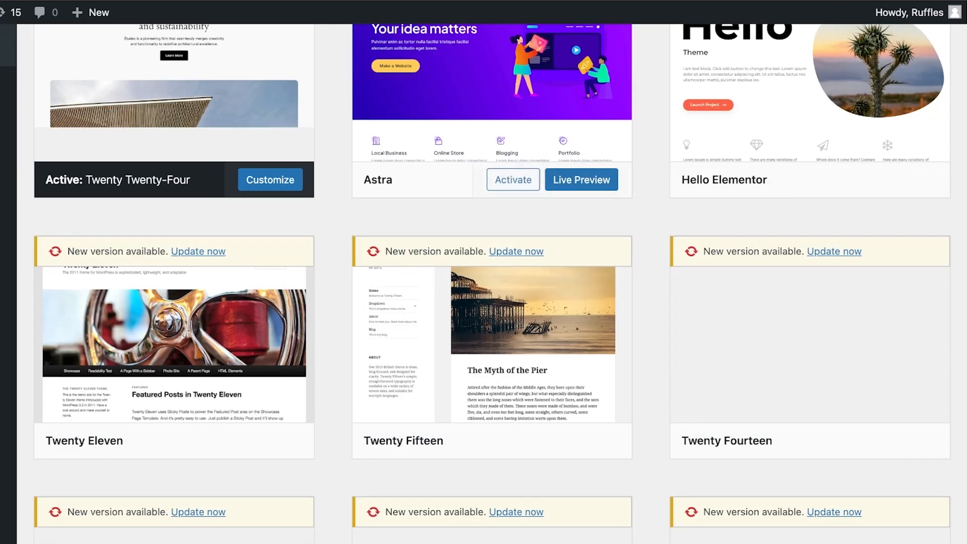
click(513, 180)
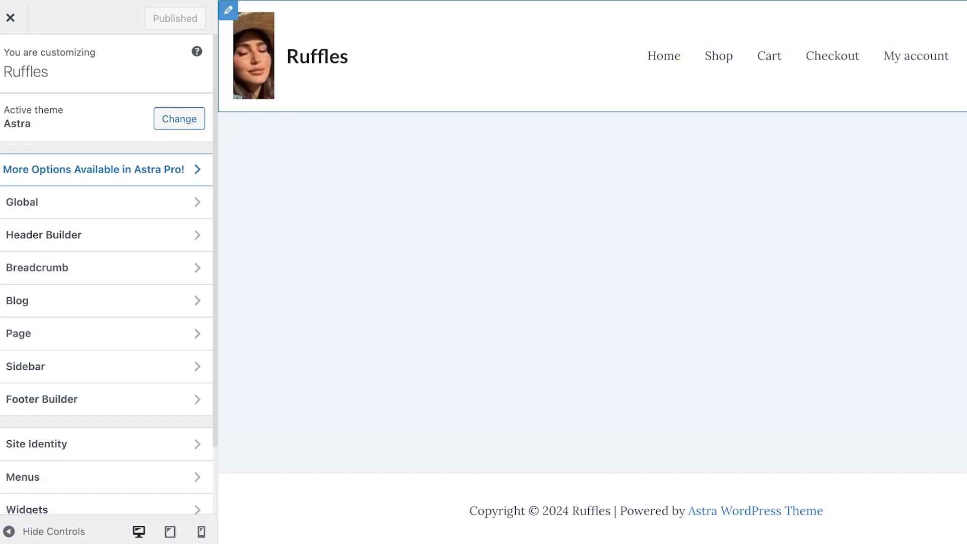
Step: Open the Primary Header settings in the Customizer and examine its design options
click(229, 10)
click(160, 107)
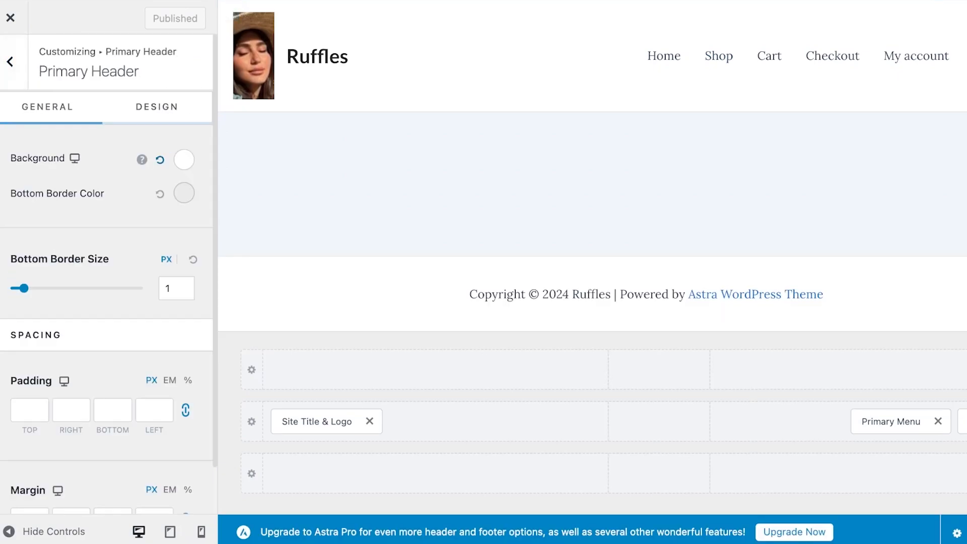
scroll(109, 252, down, 1)
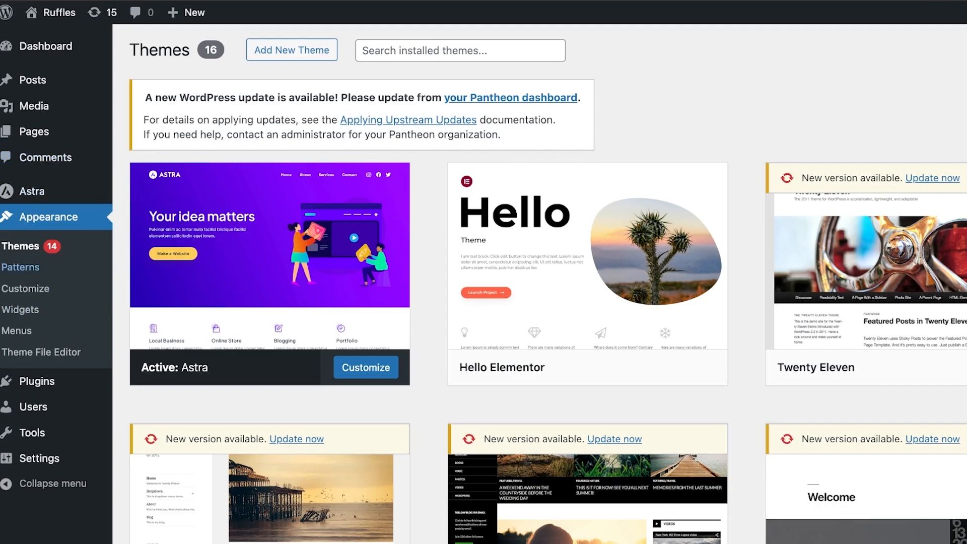
Step: Delete the site's existing navigation menu named "menu"
mouse_move(36, 381)
click(16, 330)
scroll(503, 302, down, 4)
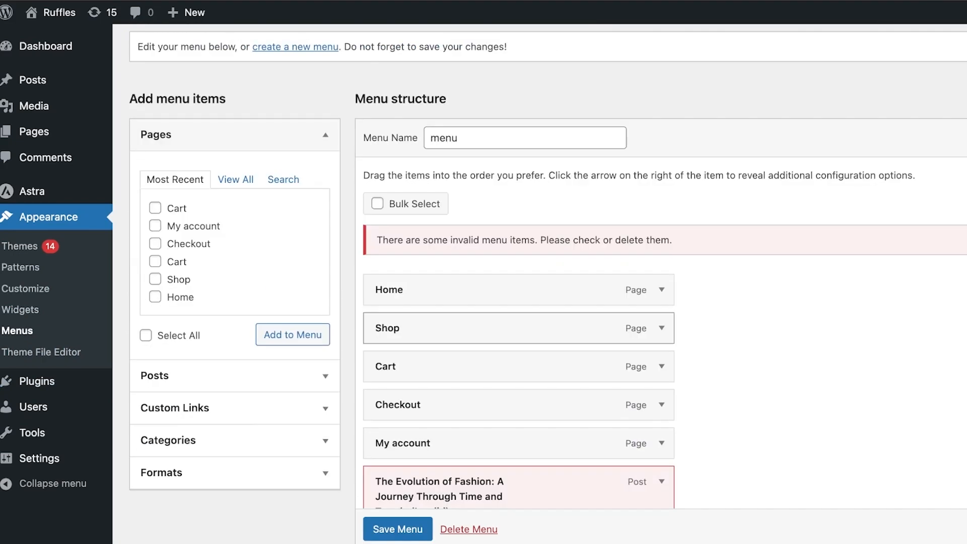
scroll(503, 302, down, 1)
click(469, 528)
scroll(504, 302, down, 1)
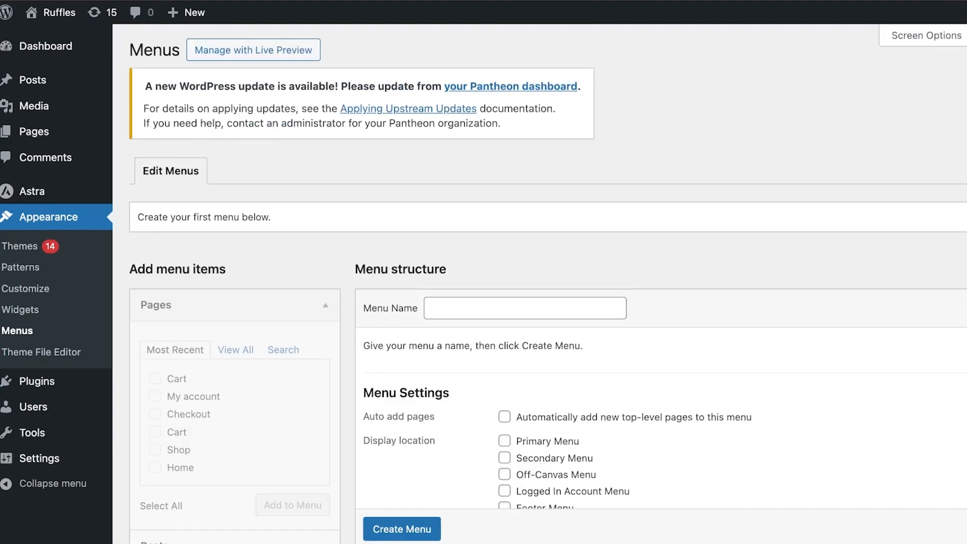
scroll(539, 302, down, 4)
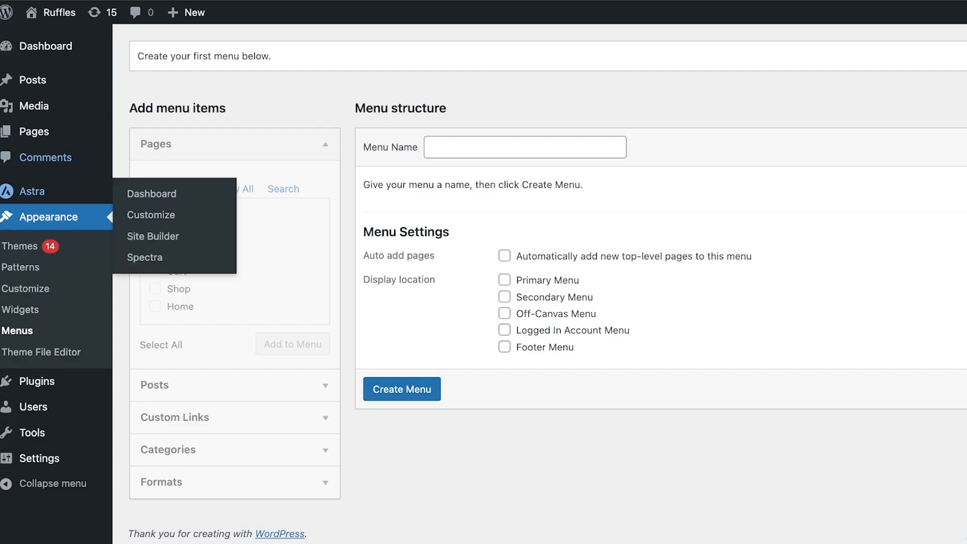
Step: Visit the live site and open the Customizer for it
mouse_move(59, 13)
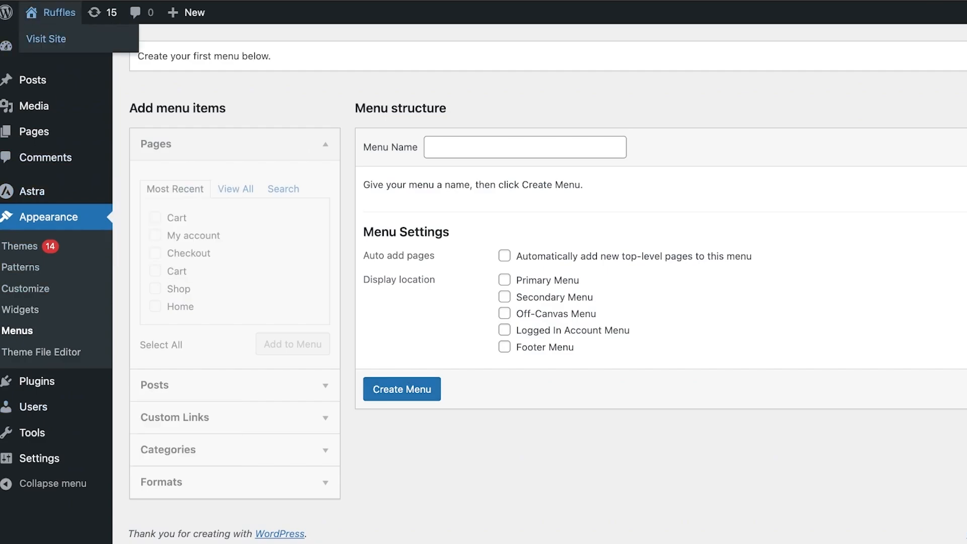
click(46, 39)
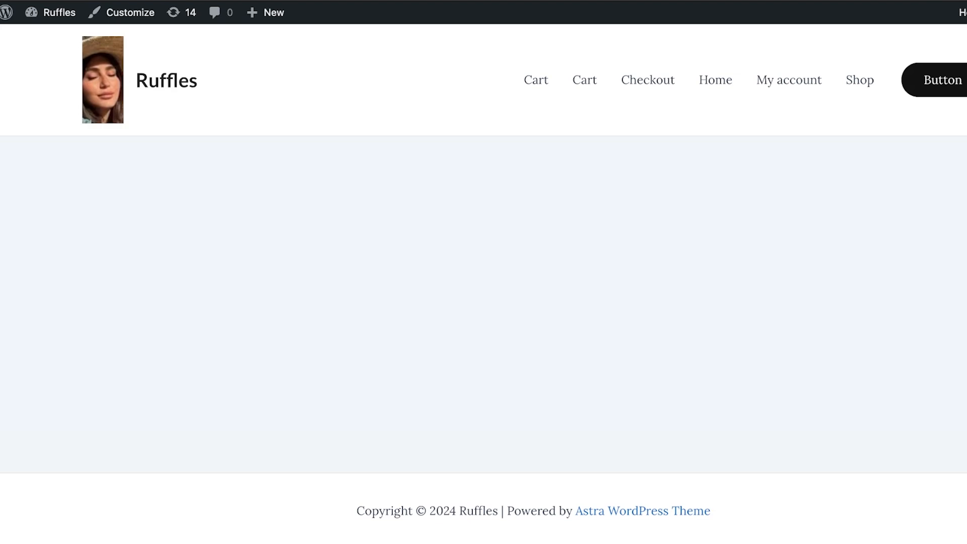
click(121, 12)
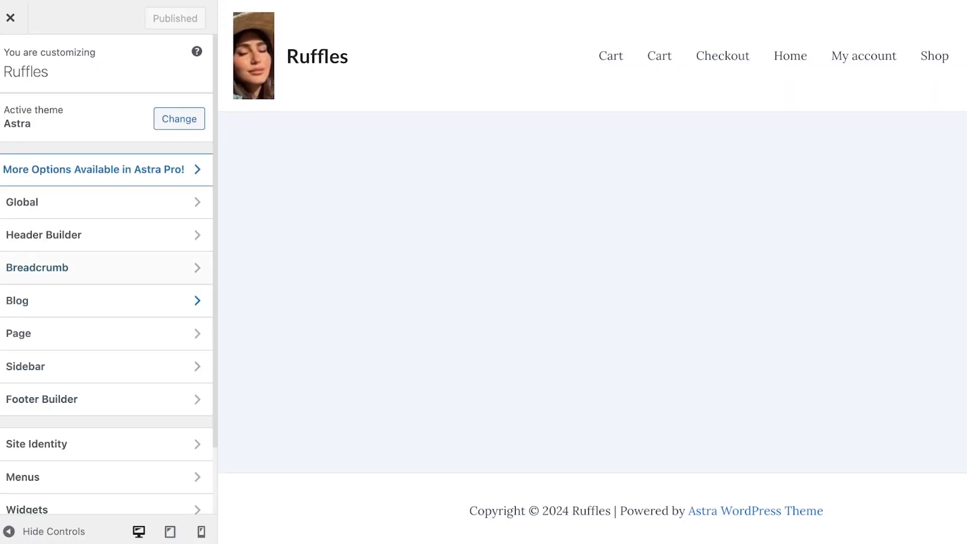
Step: Examine the Customizer's Global settings and the Breadcrumb header position setting
click(76, 202)
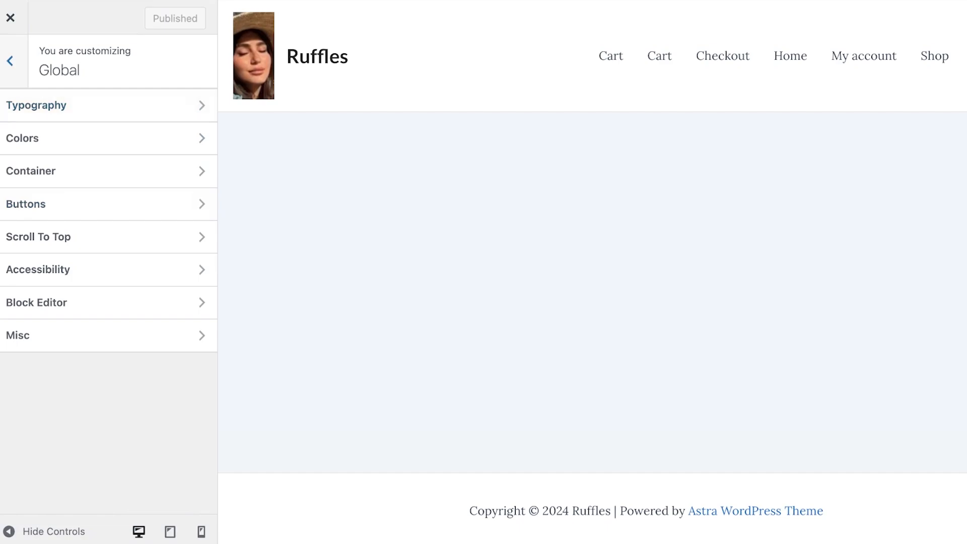
click(10, 61)
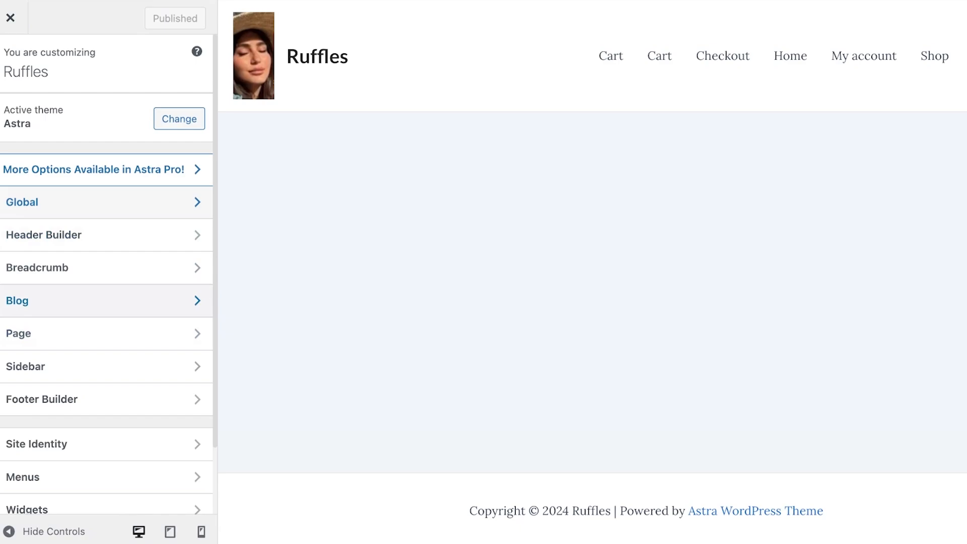
click(75, 267)
click(105, 184)
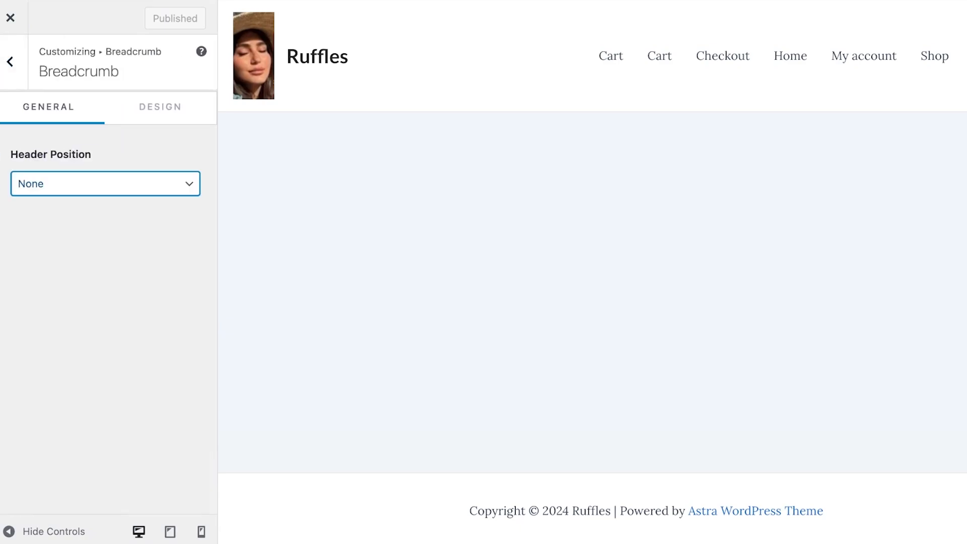
click(10, 61)
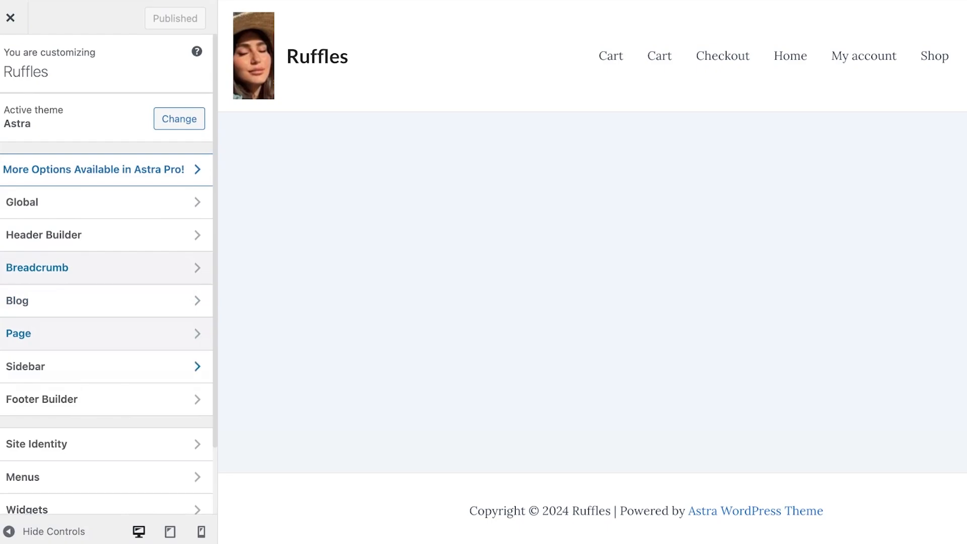
Step: Set the Single Page container layout to Narrow and publish the change
scroll(100, 366, down, 1)
scroll(100, 398, down, 1)
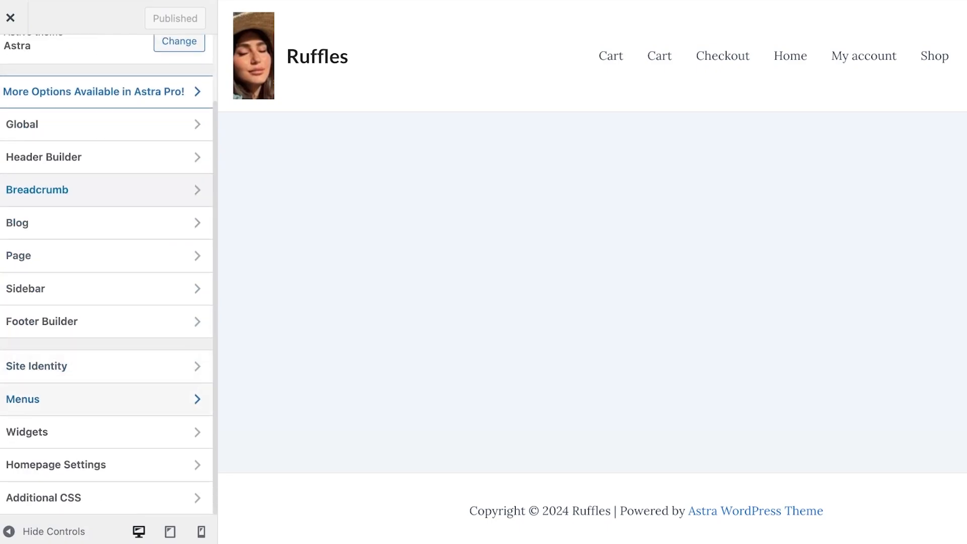
click(100, 256)
click(101, 104)
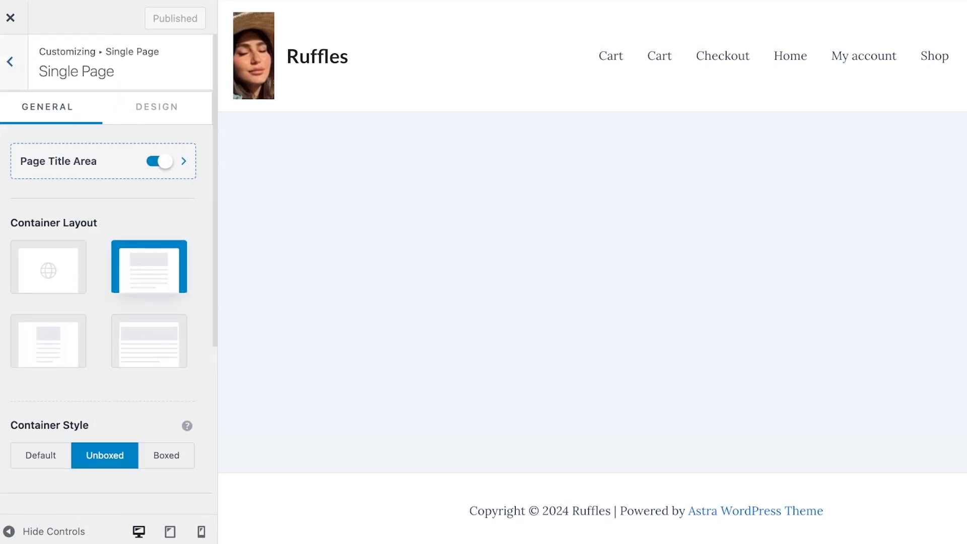
click(49, 267)
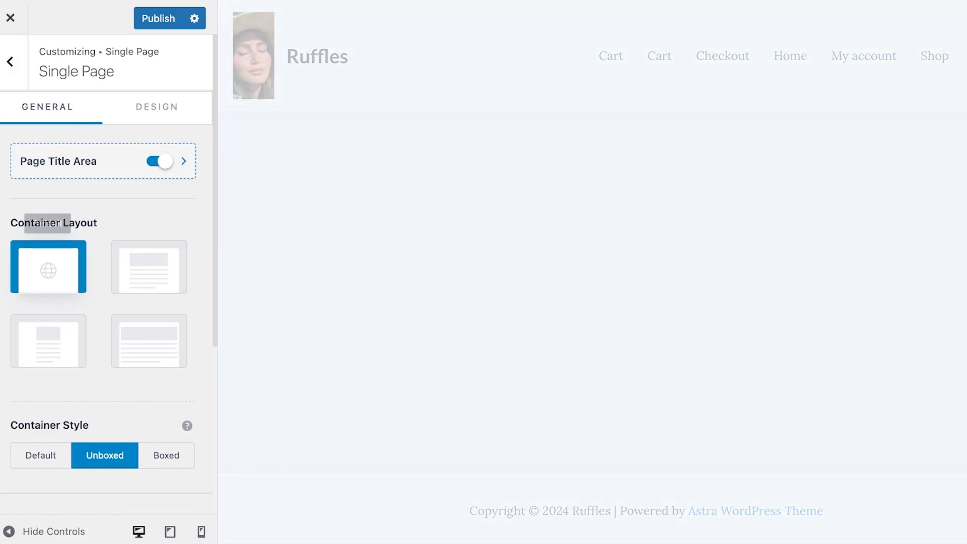
click(149, 267)
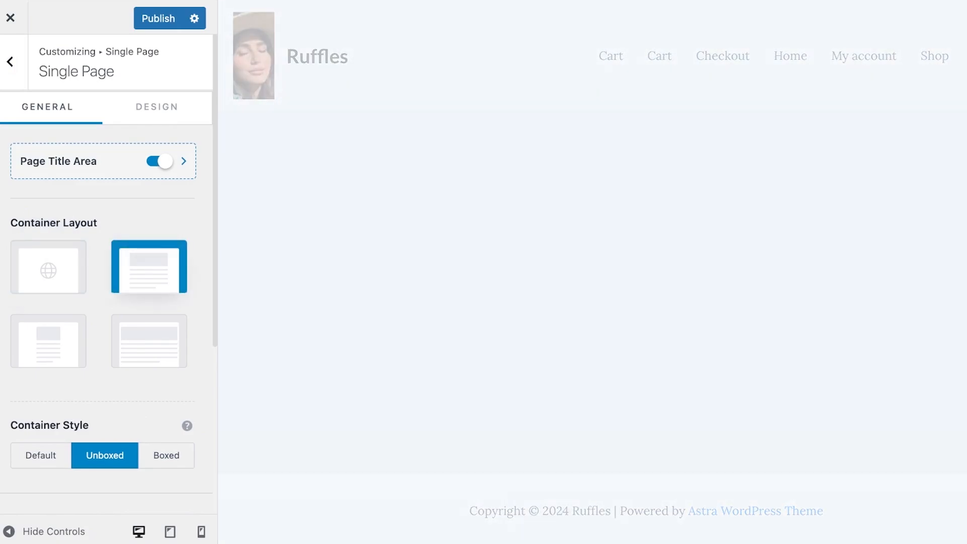
click(48, 340)
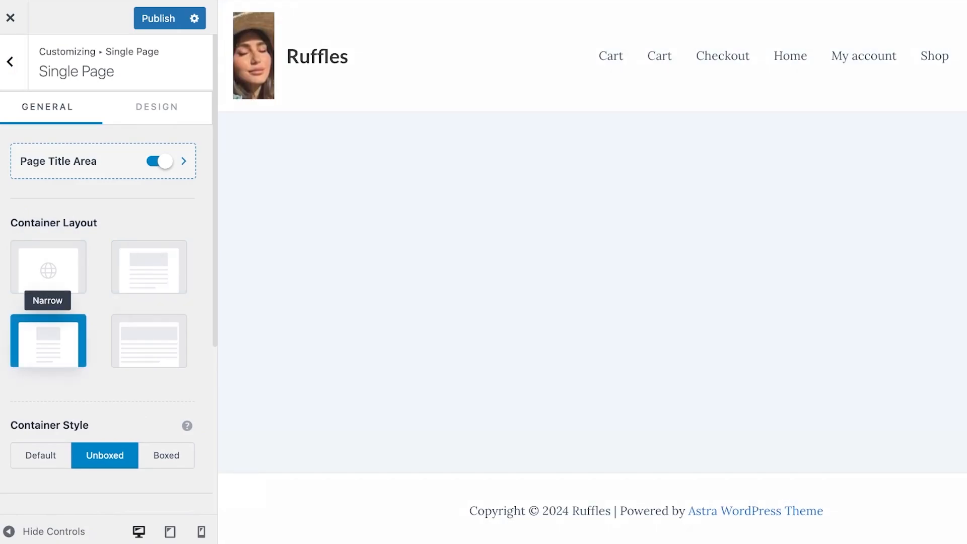
scroll(105, 272, down, 5)
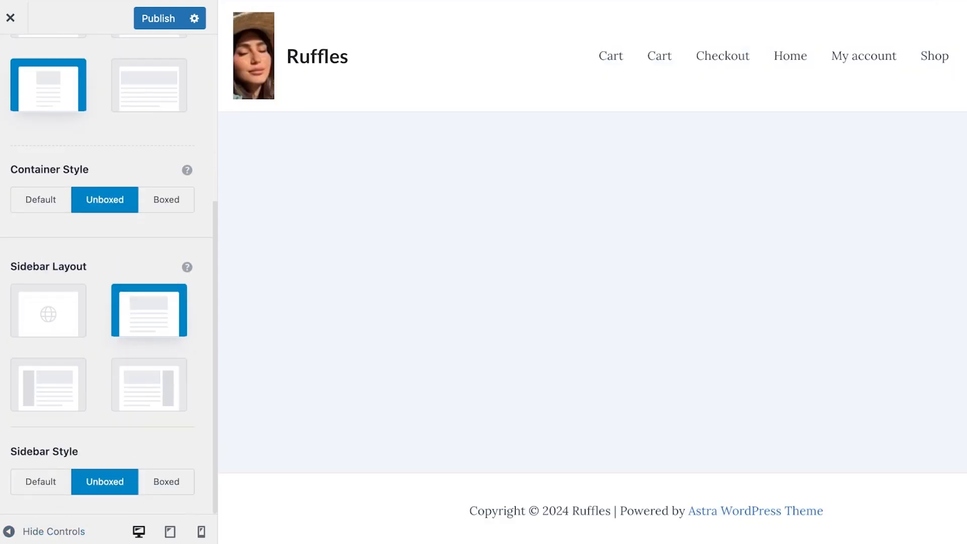
click(158, 18)
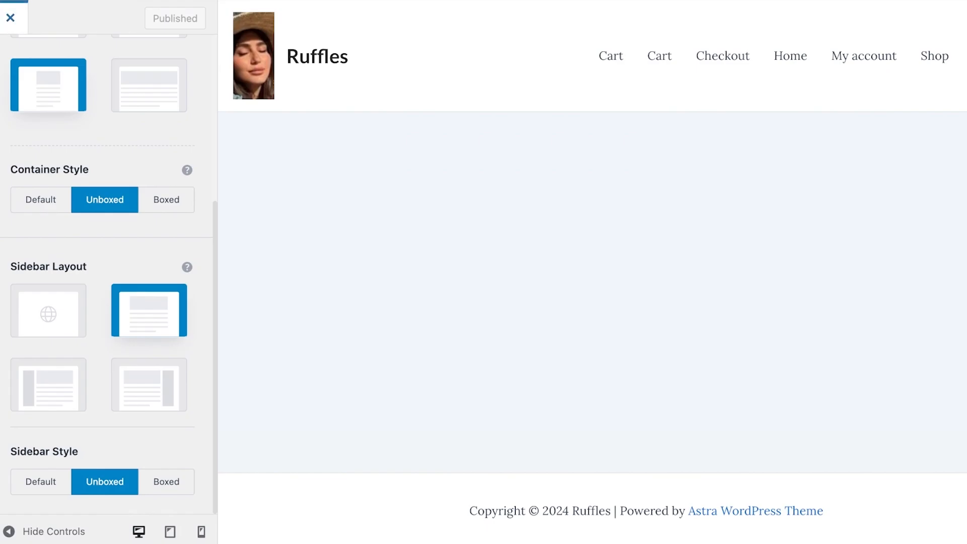
click(10, 17)
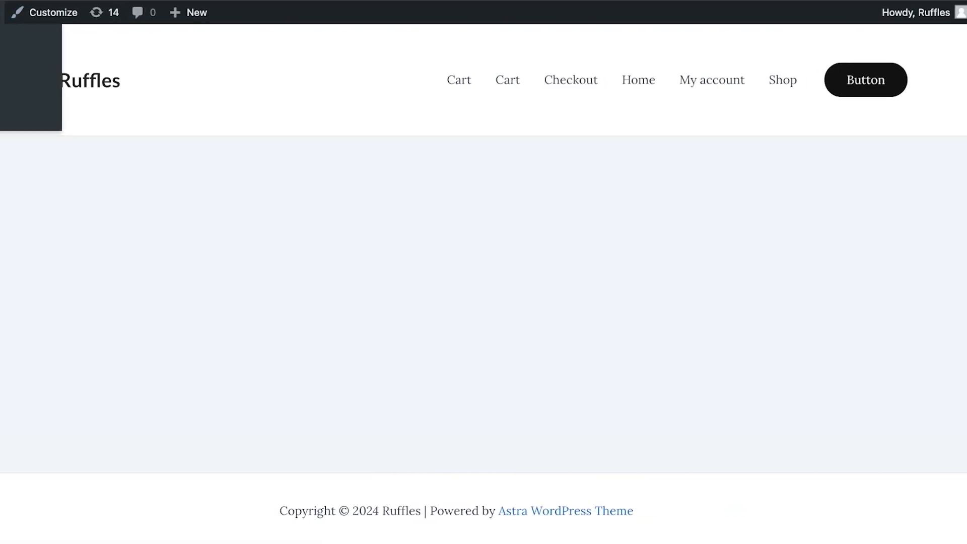
Step: Select all of the site's pages in the Pages list and move them to the trash in bulk
click(2, 13)
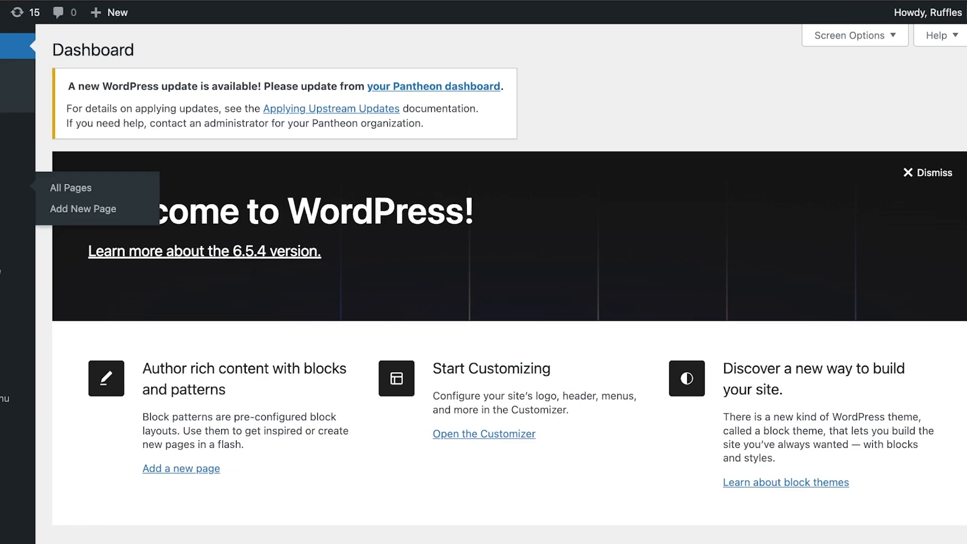
click(5, 186)
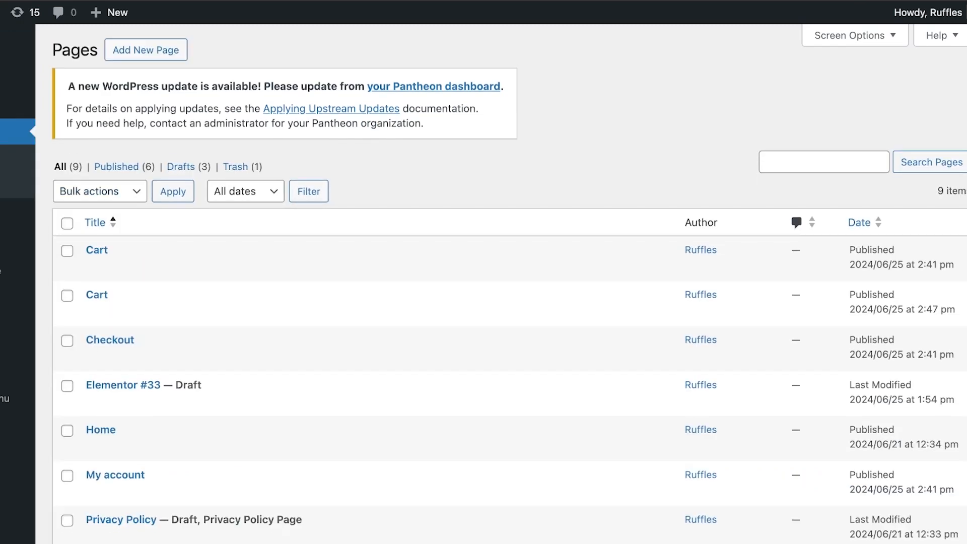
click(67, 223)
click(100, 191)
click(95, 227)
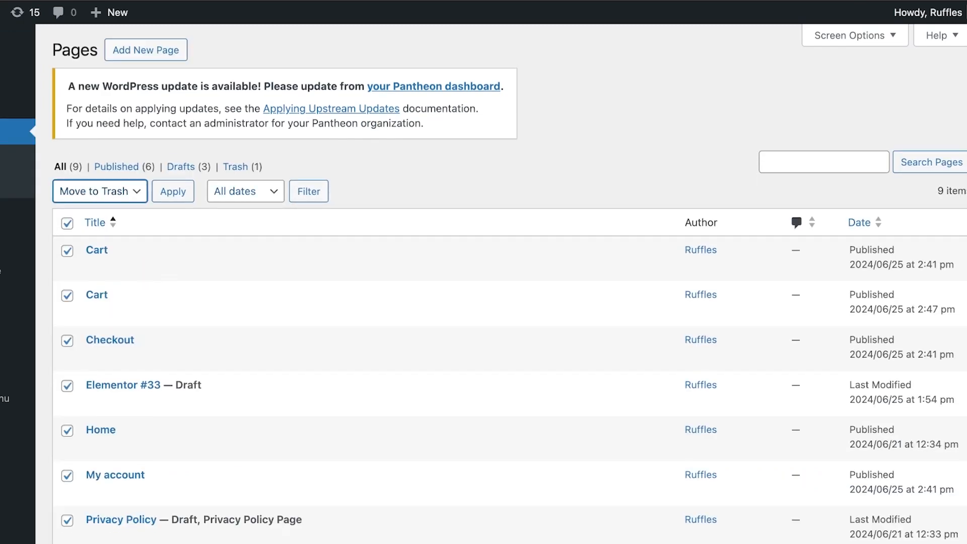
click(173, 191)
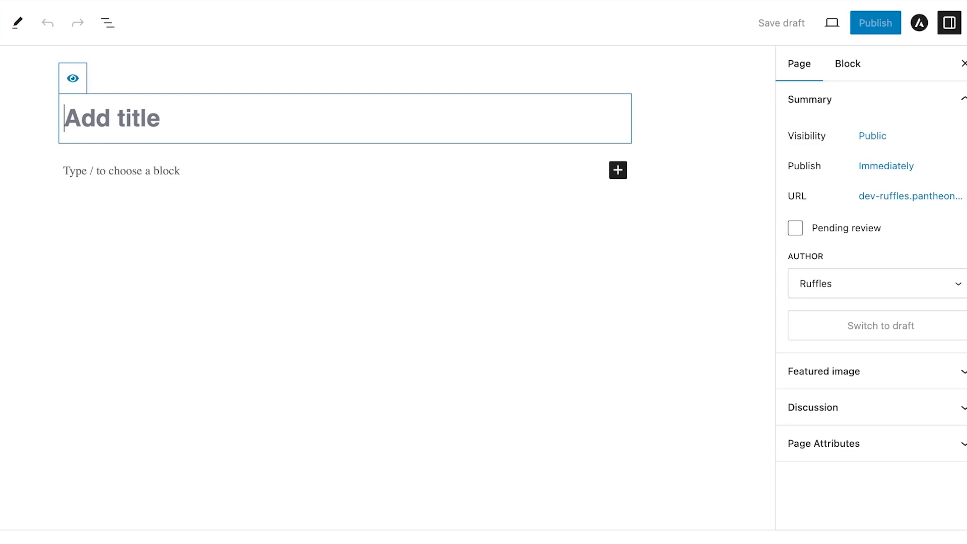
Step: Create a new page and enter SUMMER SALE as its title
text(R)
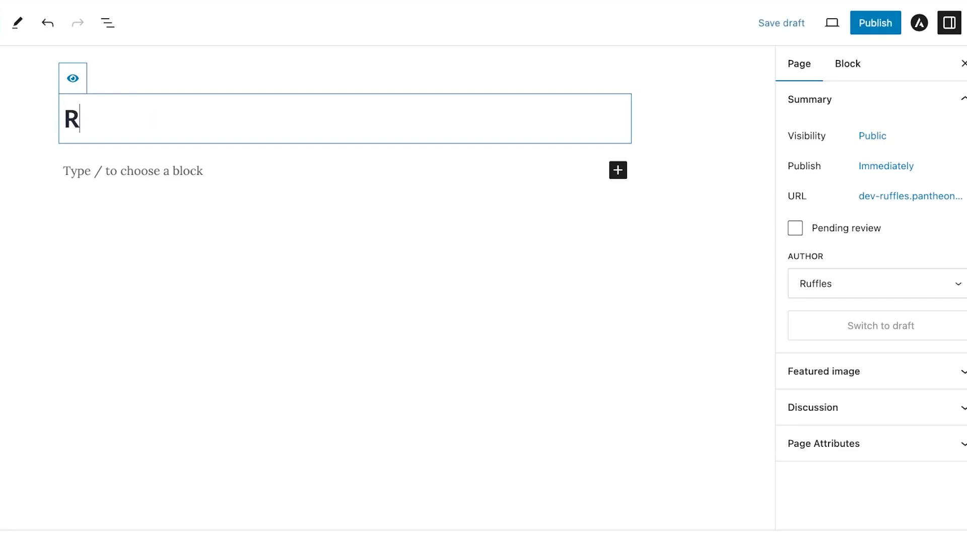
key(BackSpace)
text(SUM)
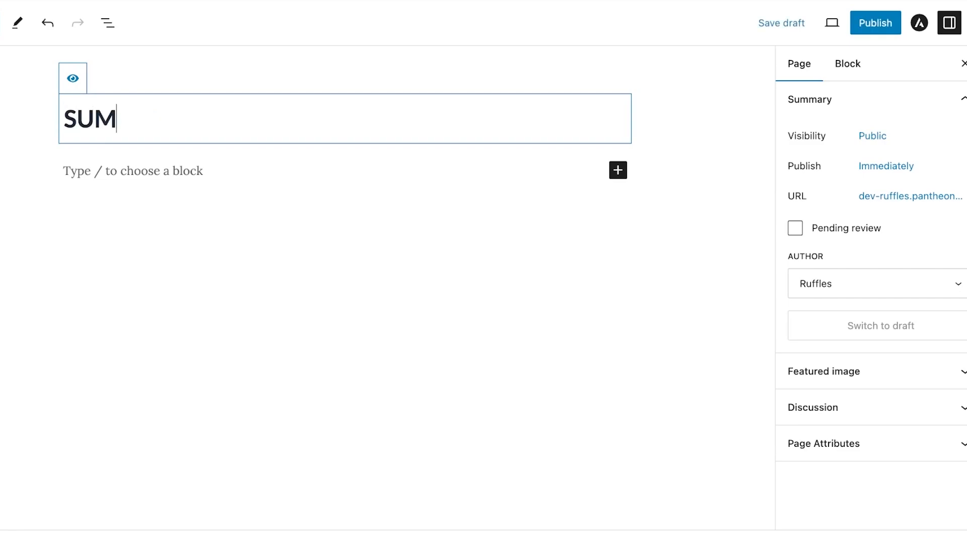
text(MER SALE)
key(Return)
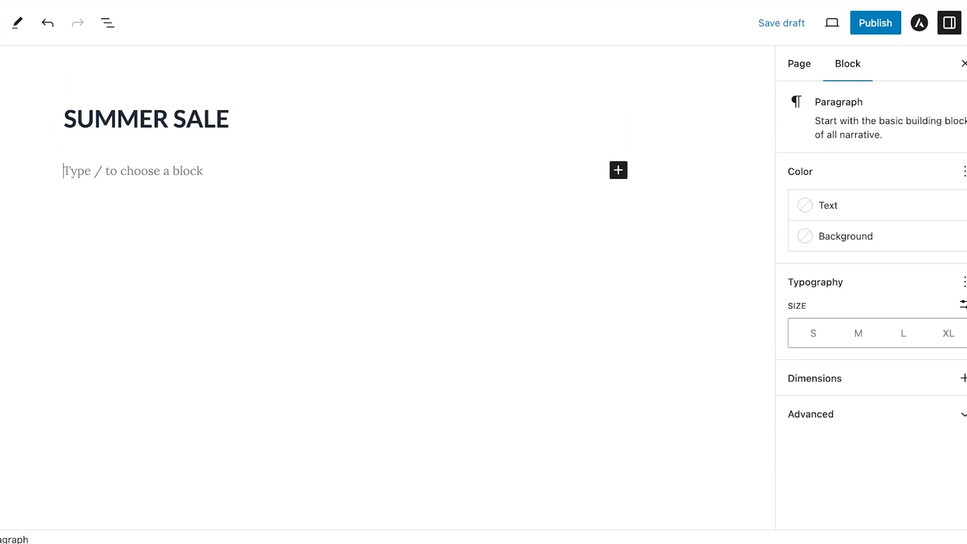
Step: Examine the block library's text, media, design, widget and theme blocks available for the page
click(2, 23)
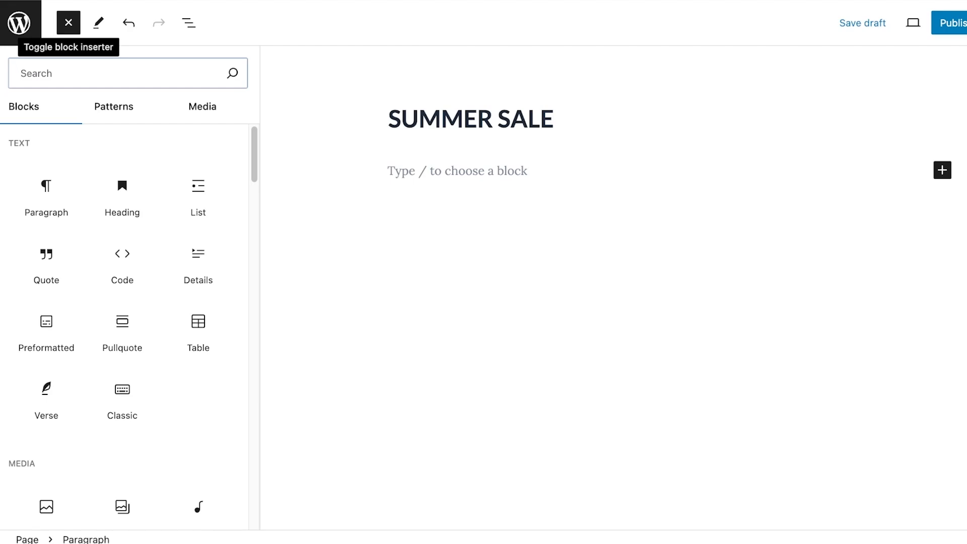
mouse_move(45, 196)
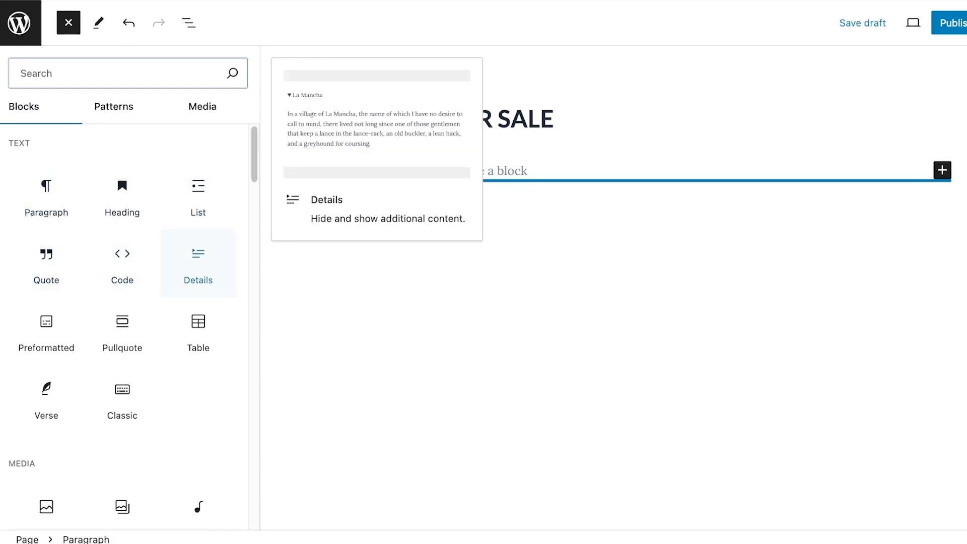
scroll(122, 373, down, 3)
scroll(122, 206, down, 3)
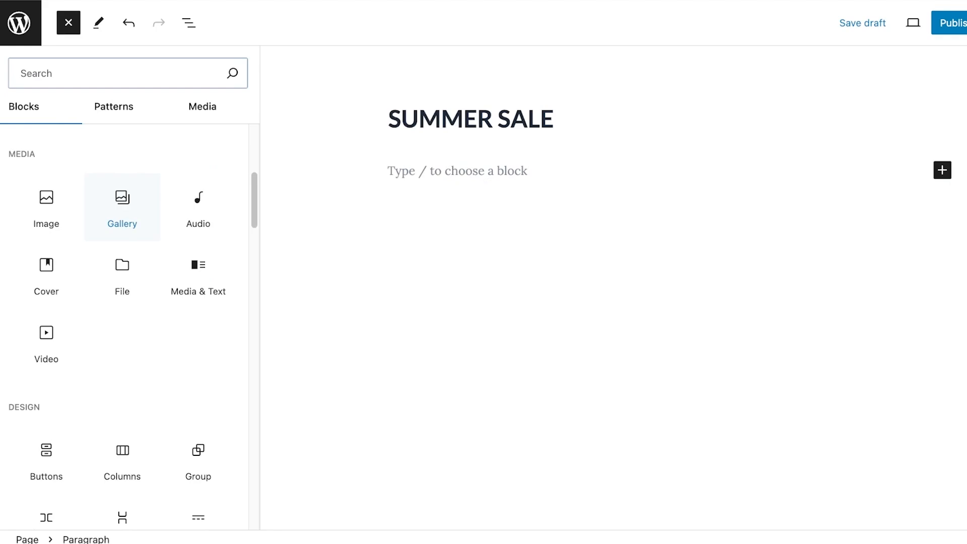
scroll(122, 302, down, 3)
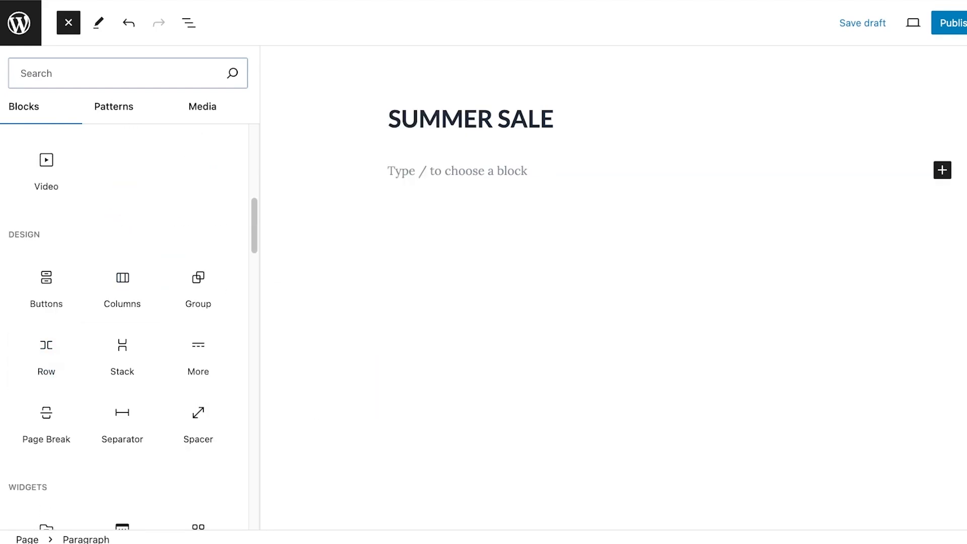
scroll(122, 242, down, 5)
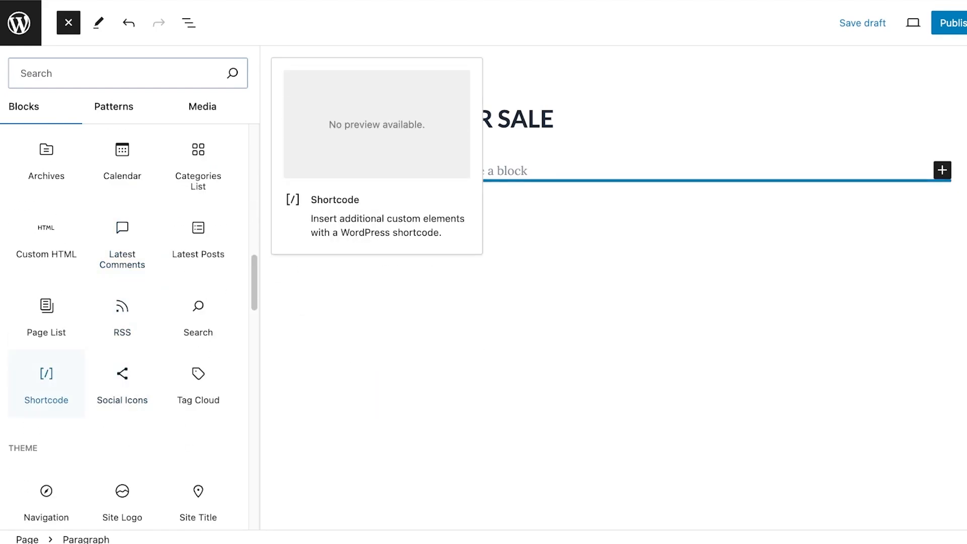
scroll(47, 403, up, 3)
scroll(46, 403, down, 18)
scroll(46, 403, up, 20)
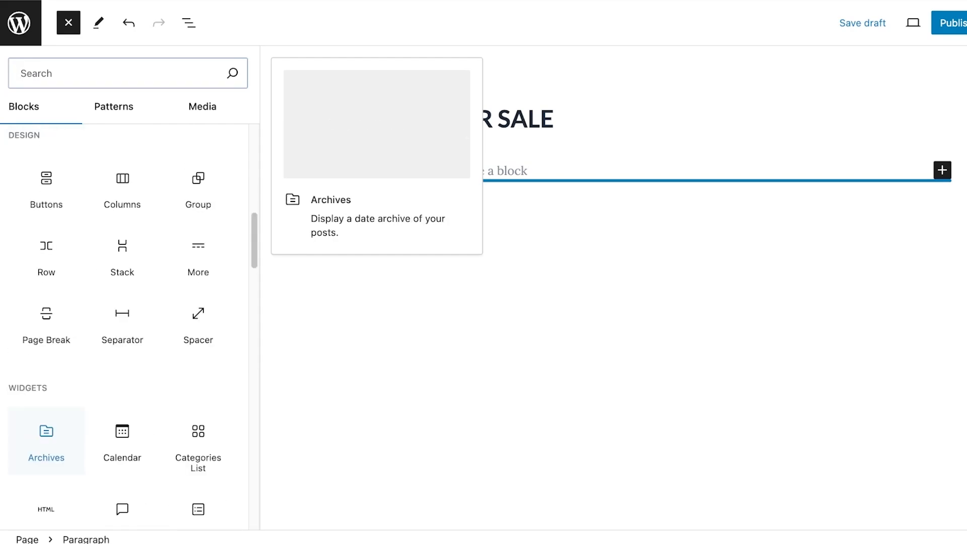
scroll(121, 403, up, 10)
scroll(197, 494, down, 4)
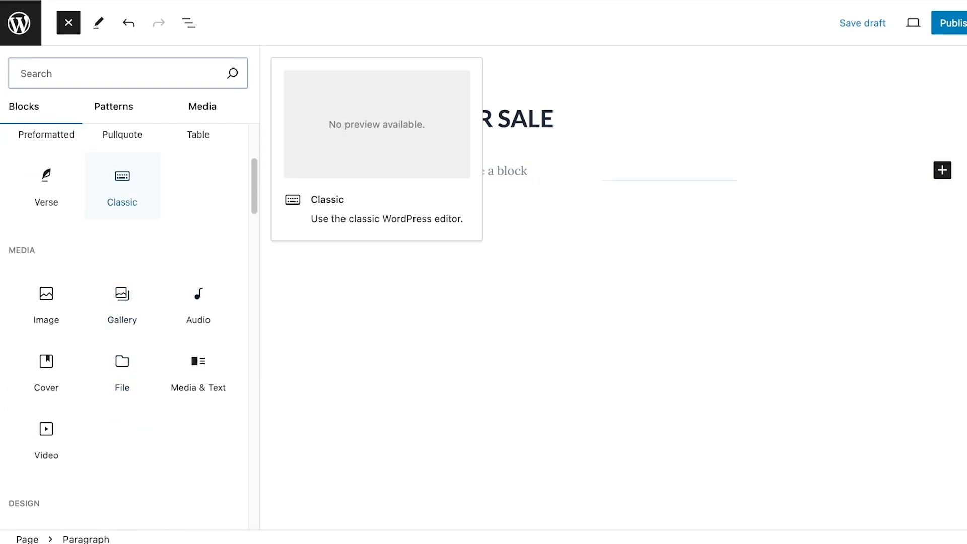
scroll(123, 270, up, 3)
scroll(123, 292, down, 6)
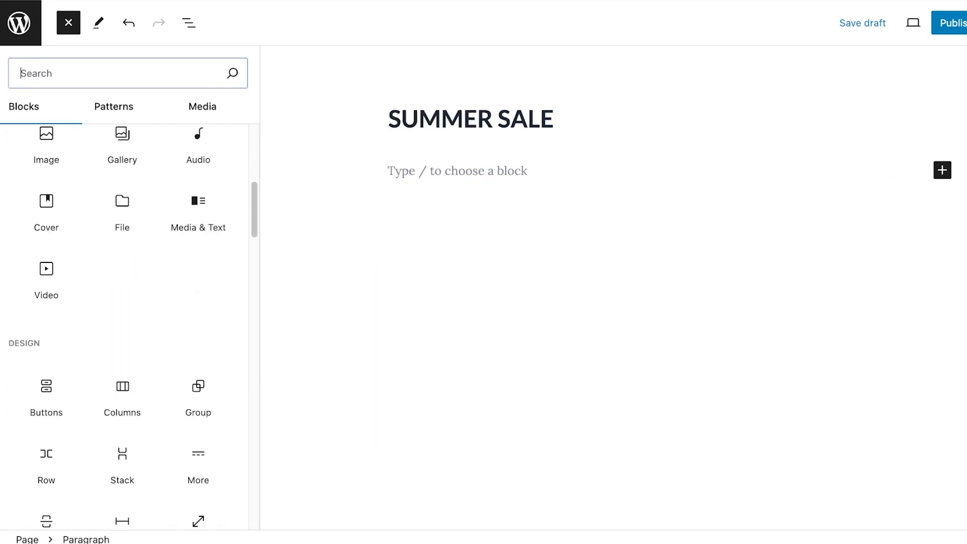
Step: Insert a 50/50 Columns block below the title and add a Paragraph block to its first column
click(123, 397)
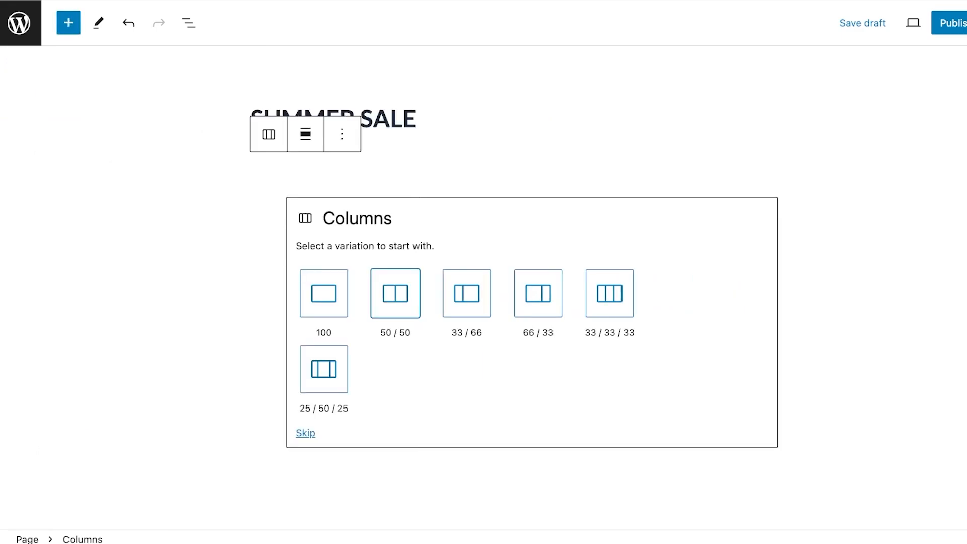
click(395, 293)
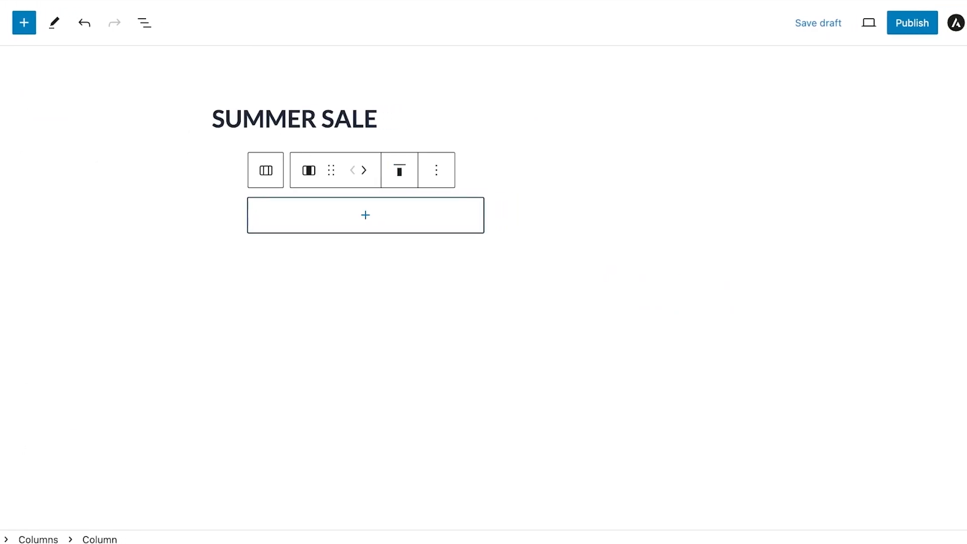
click(621, 215)
click(365, 215)
click(621, 215)
click(365, 215)
click(366, 215)
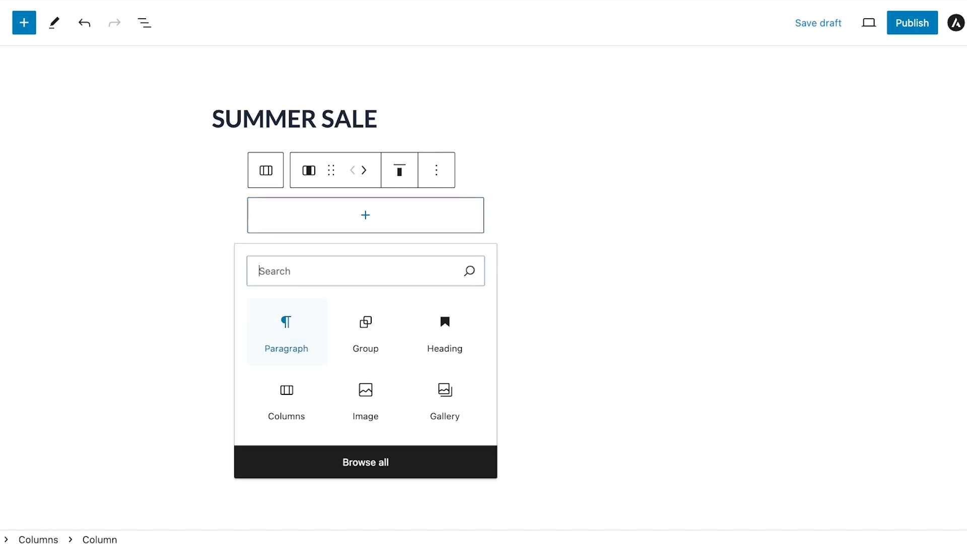
click(286, 332)
Step: Add a Gallery block with four photos of the olive outfit to the second column
click(621, 215)
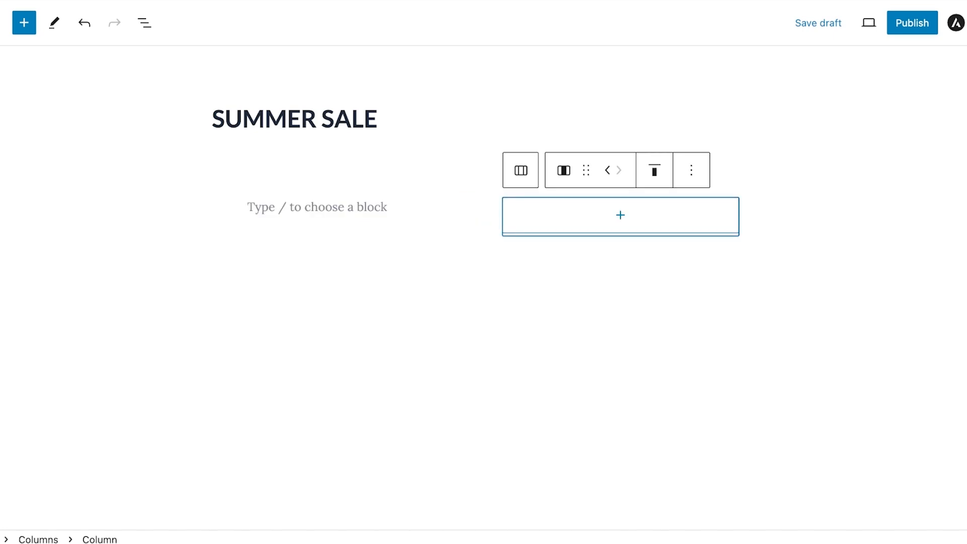
click(619, 214)
click(699, 398)
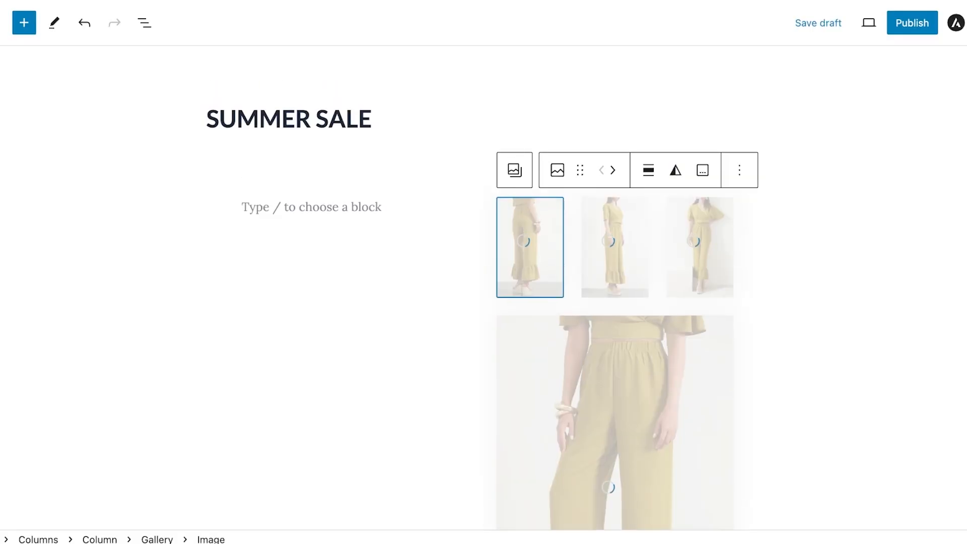
scroll(614, 323, down, 3)
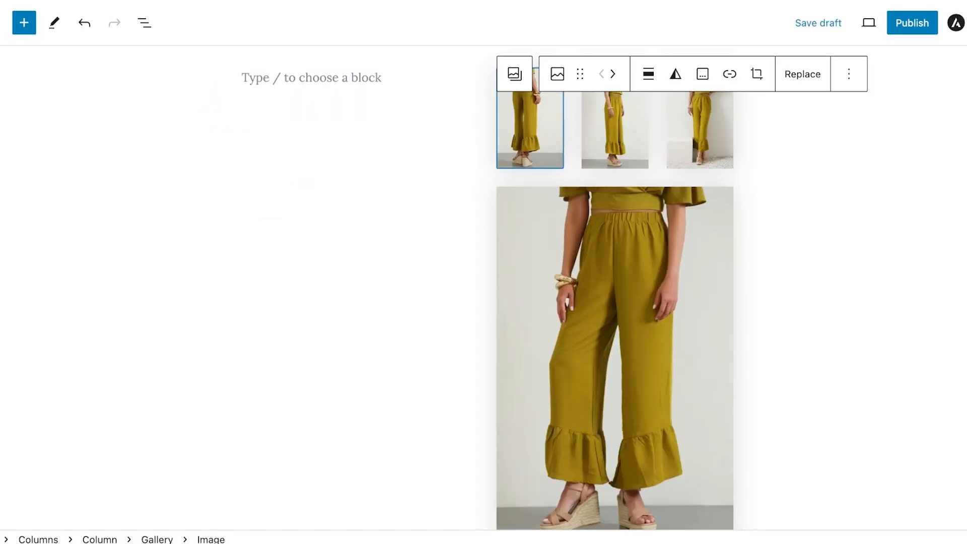
click(515, 74)
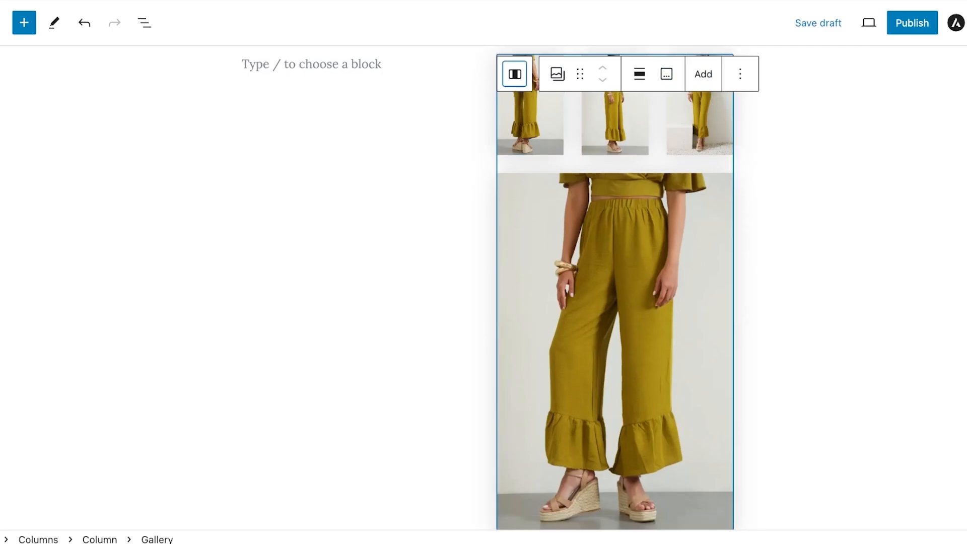
click(515, 74)
click(514, 74)
click(360, 282)
scroll(360, 282, up, 3)
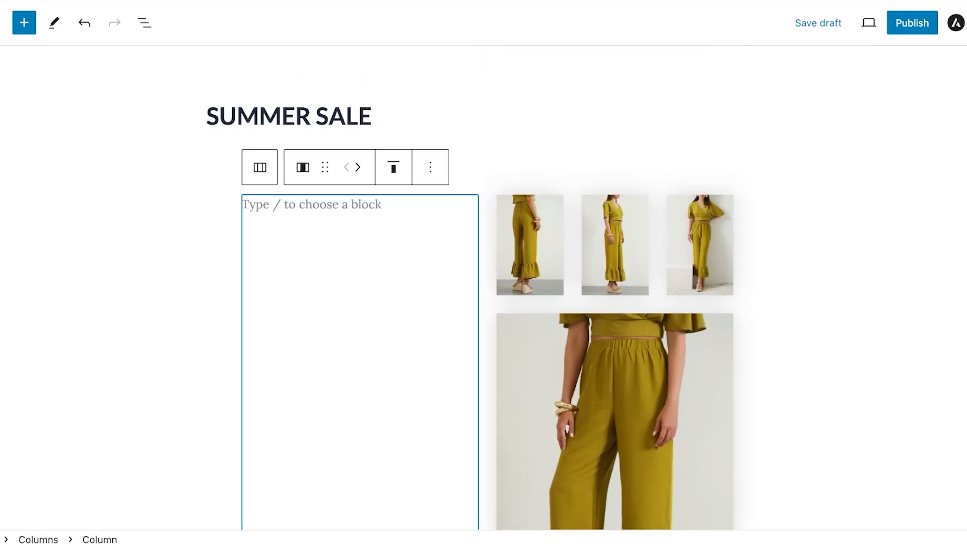
click(260, 166)
click(615, 244)
click(360, 312)
Step: Move the first gallery image one place to the right within the gallery
click(529, 244)
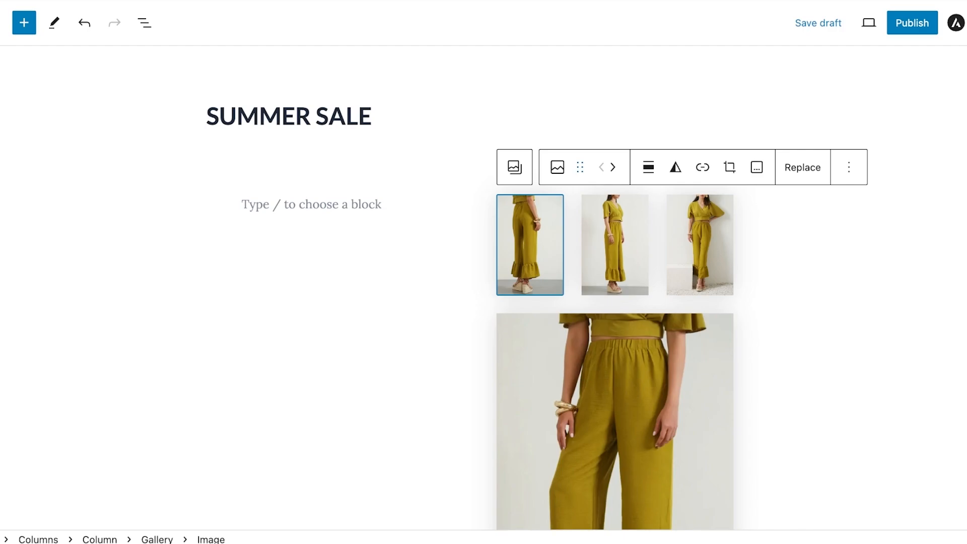
click(613, 167)
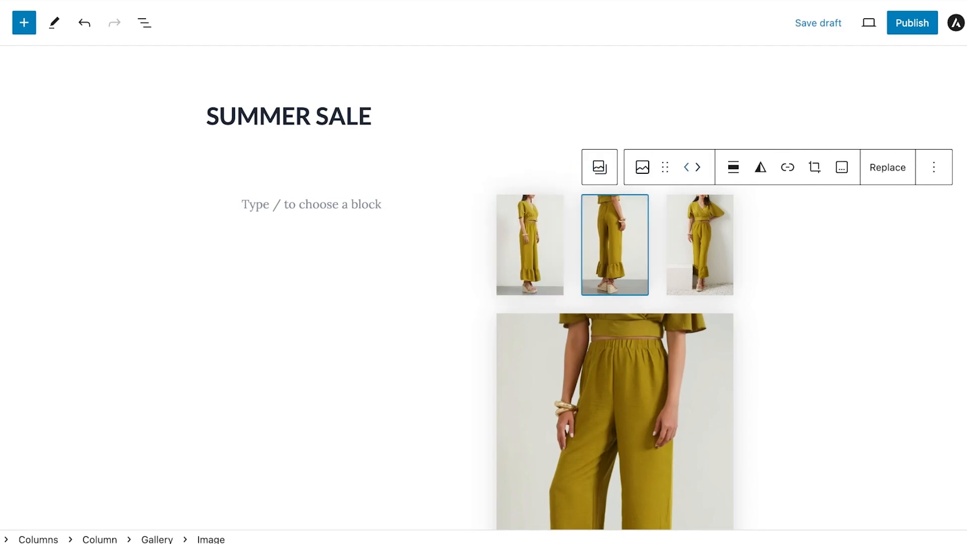
Step: Try the black-and-white and purple-and-yellow duotone filters on the large gallery image, then clear the filter
click(615, 421)
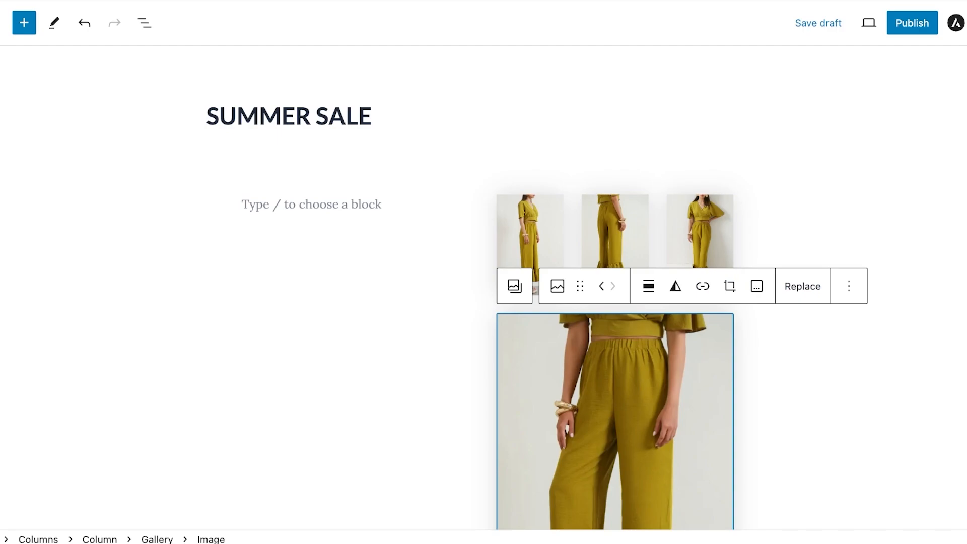
click(675, 286)
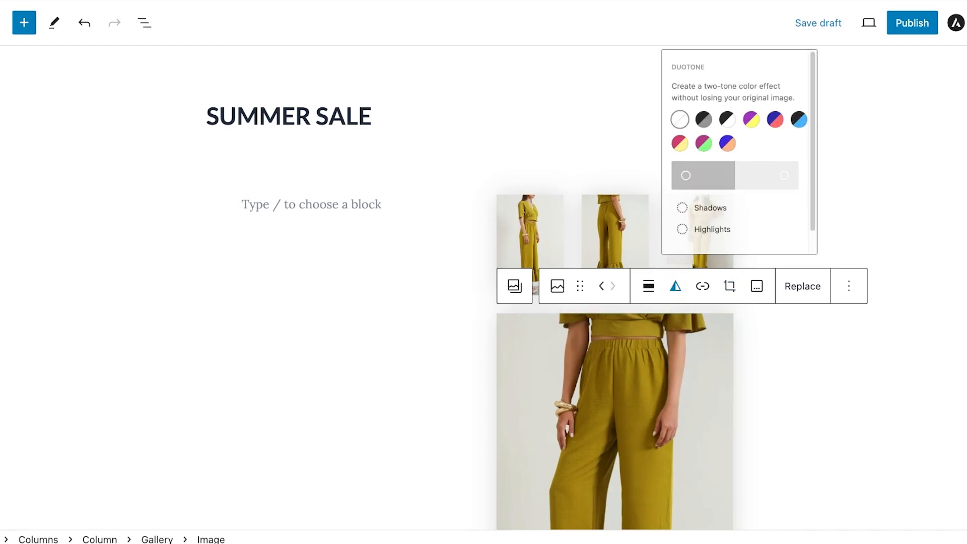
click(744, 88)
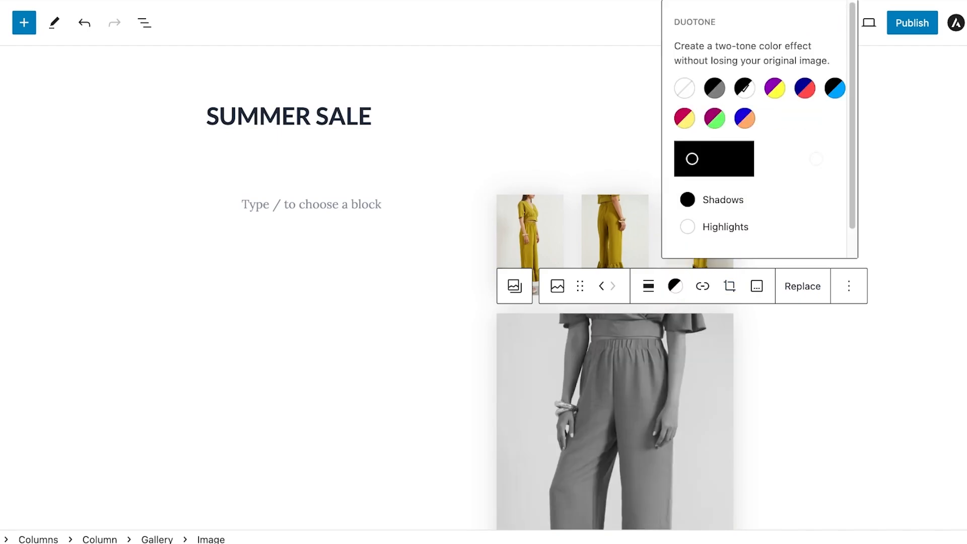
click(775, 89)
click(684, 88)
Step: Set the large gallery image's alignment to Wide width and check its layout
click(648, 286)
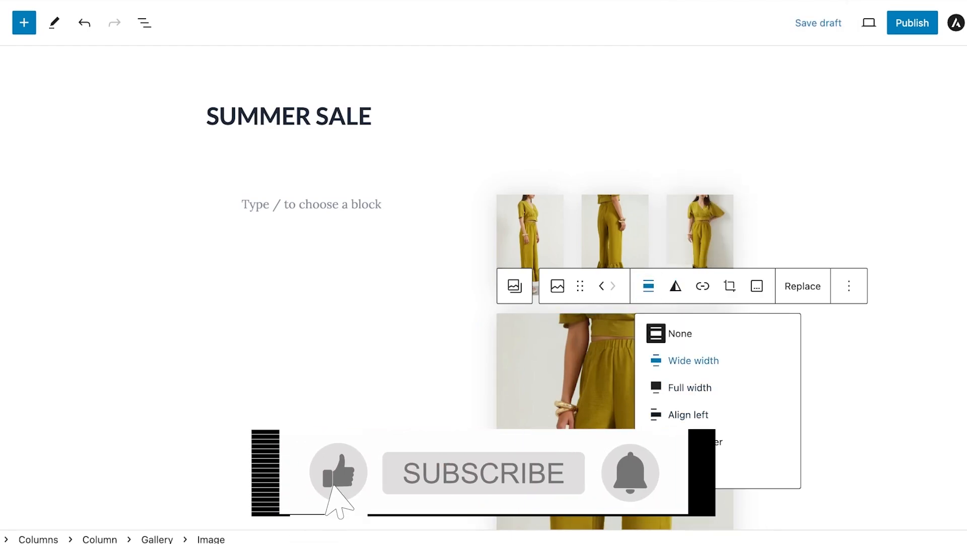
click(693, 361)
scroll(615, 302, down, 3)
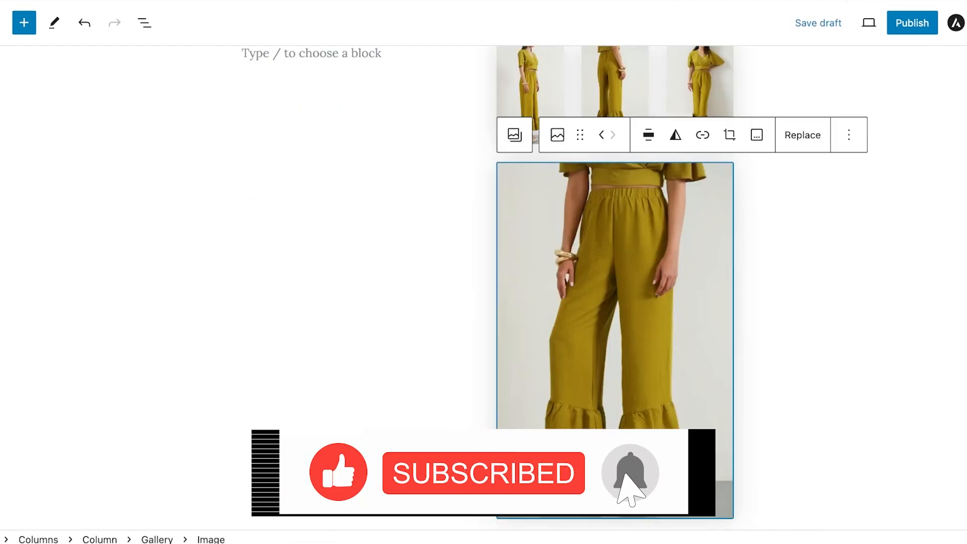
scroll(614, 302, down, 4)
scroll(614, 272, up, 5)
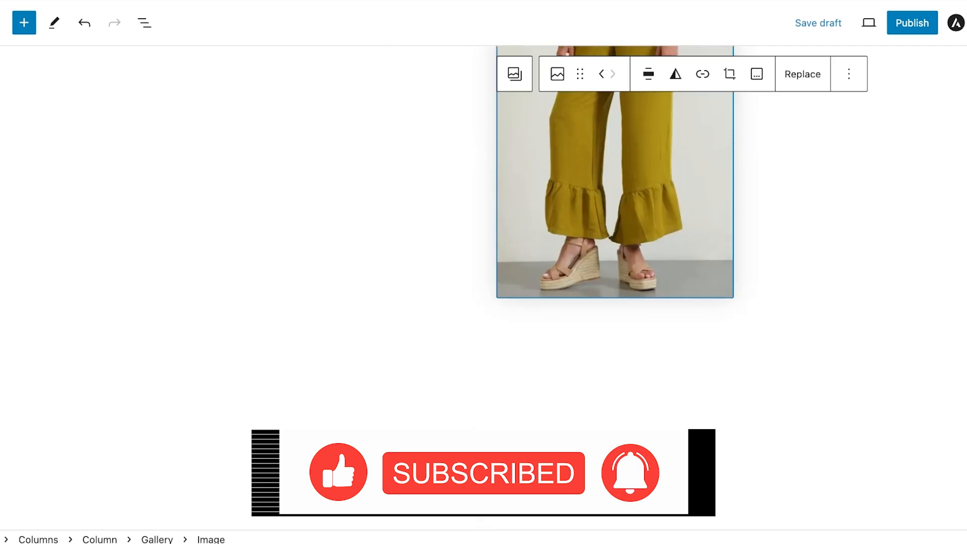
Step: Delete the large image below the row of three from the gallery
click(802, 114)
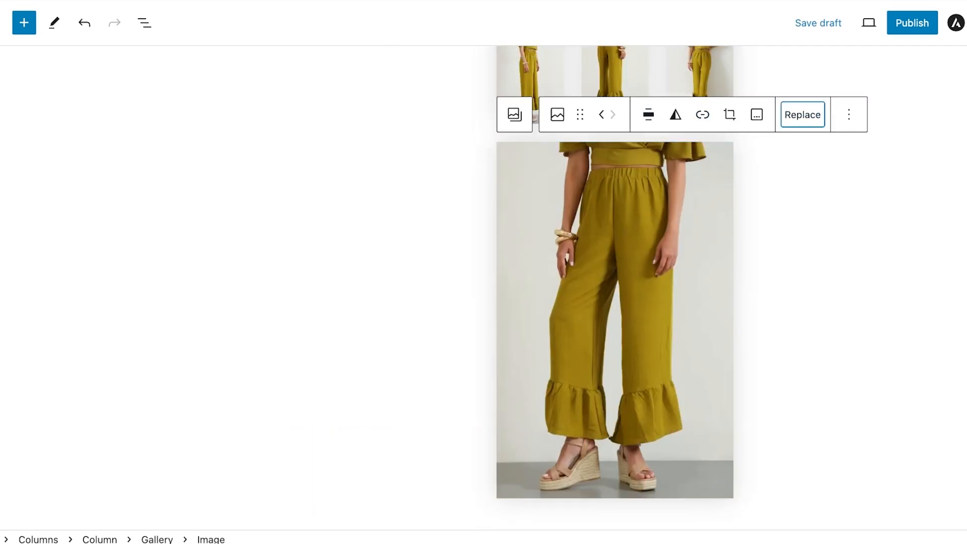
click(802, 114)
click(848, 115)
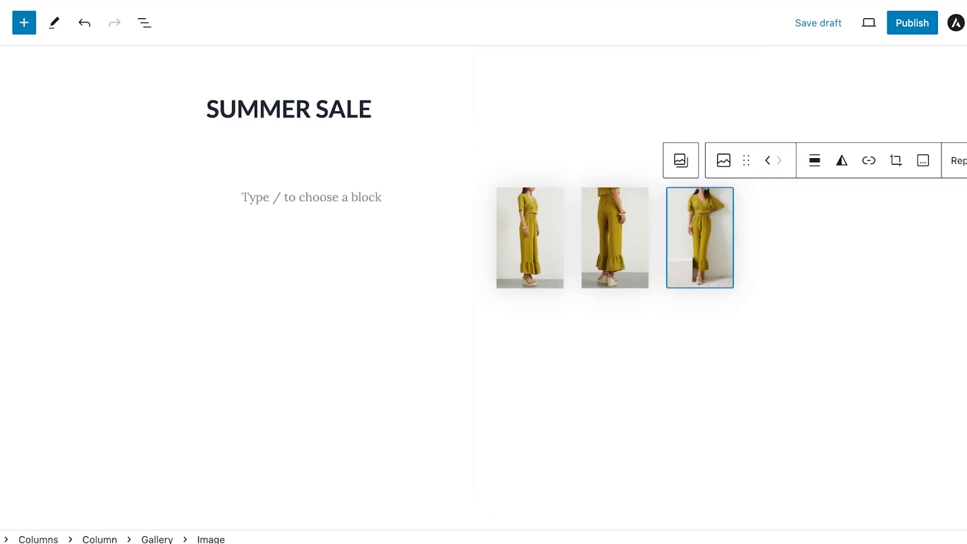
Step: Write the text "THE TRENDIEST SUMMER STYLE IS NOW ON SALE WITH OUR EXCLUSIVE DEAL ON OUR ONLINE STORE!" in the empty column beside the gallery
click(614, 237)
click(488, 247)
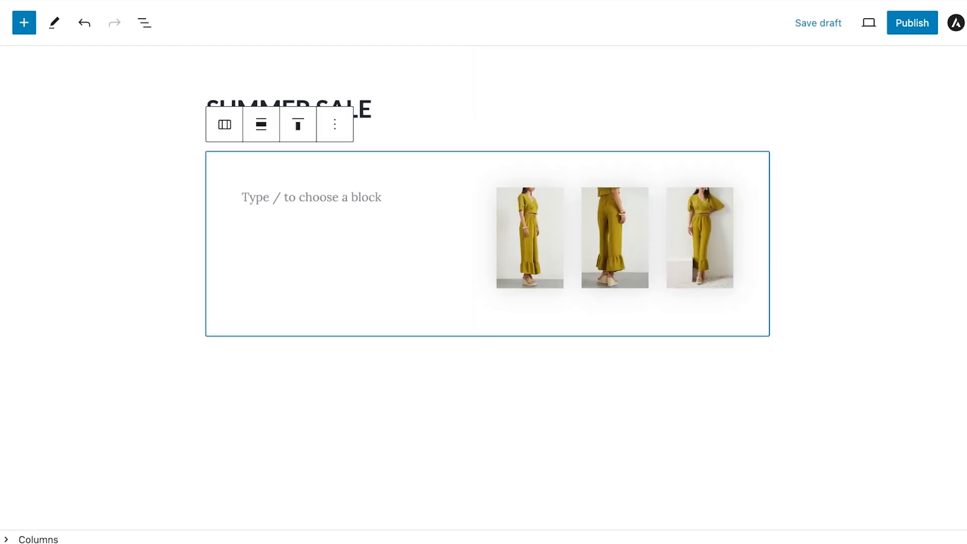
click(362, 241)
click(311, 197)
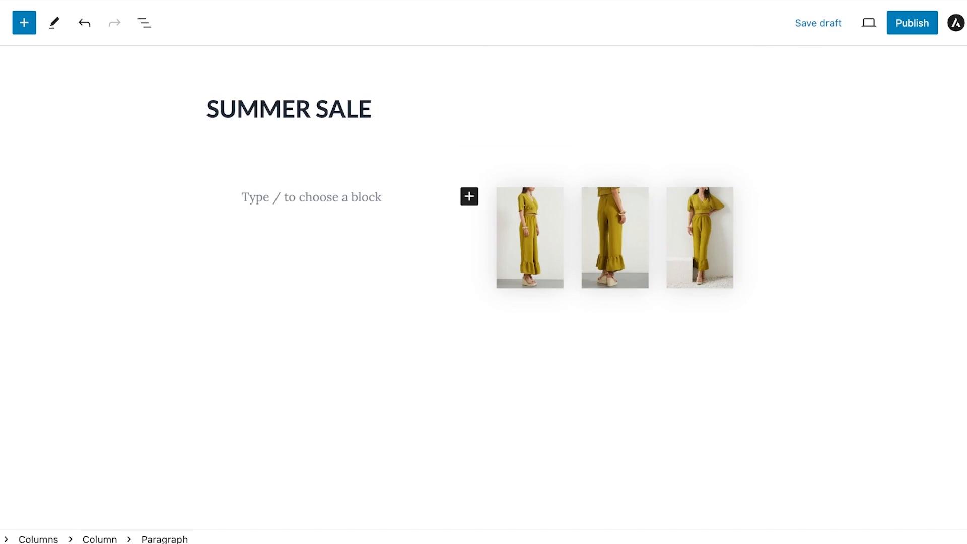
text(T)
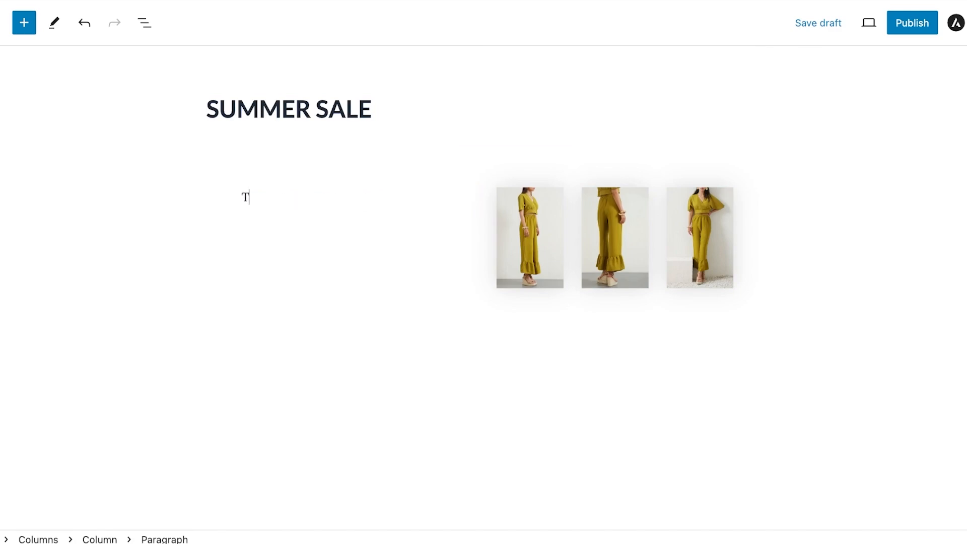
text(HE TRENDIEST )
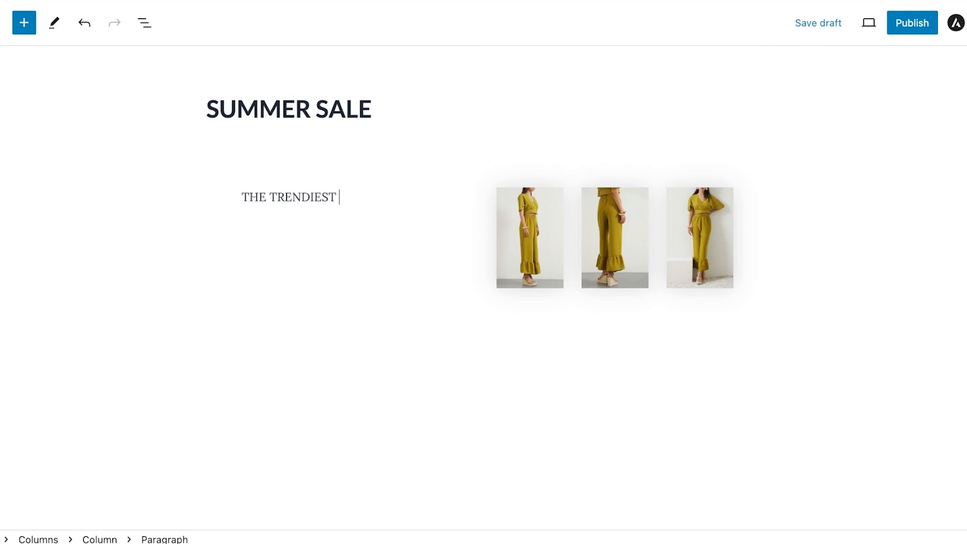
text(SUMMER STYL)
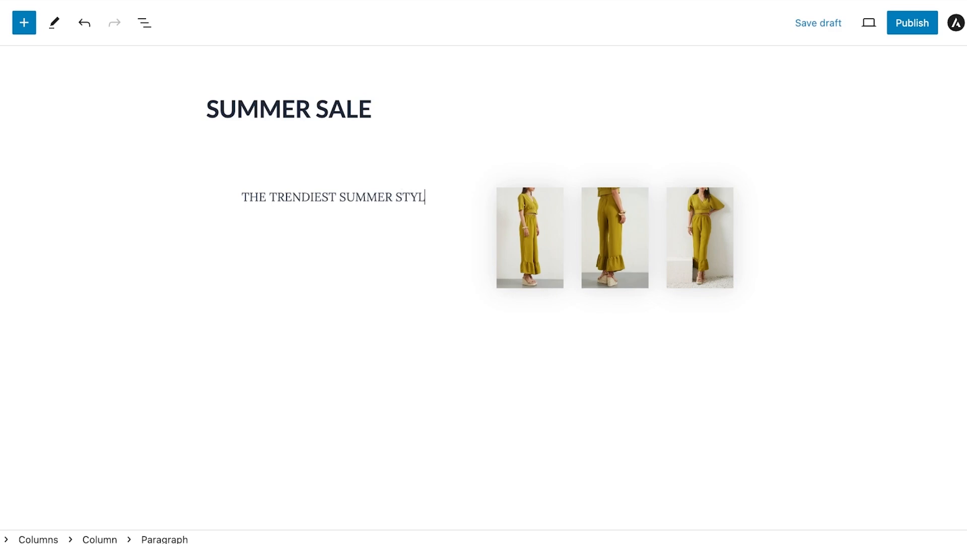
text(E IS NOW ON S)
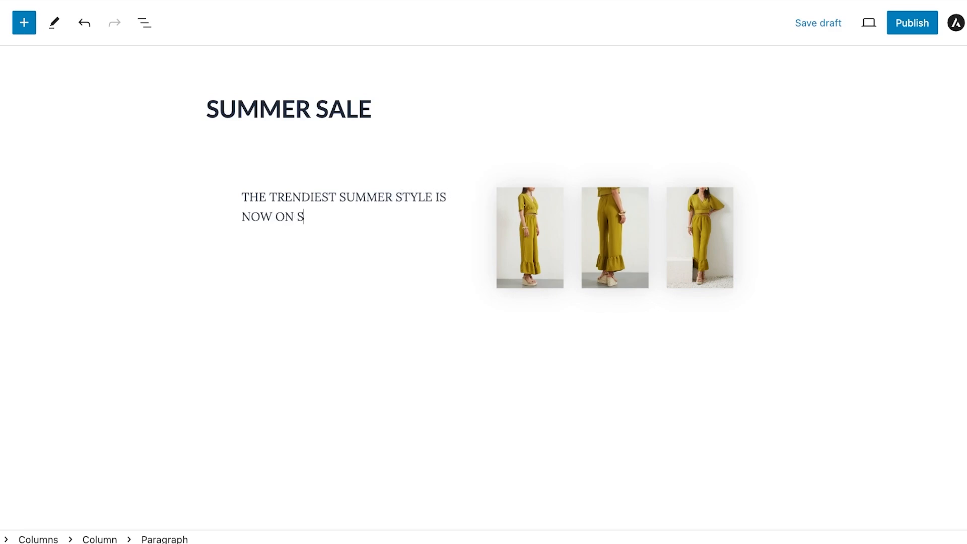
text(ALE WITH OUR)
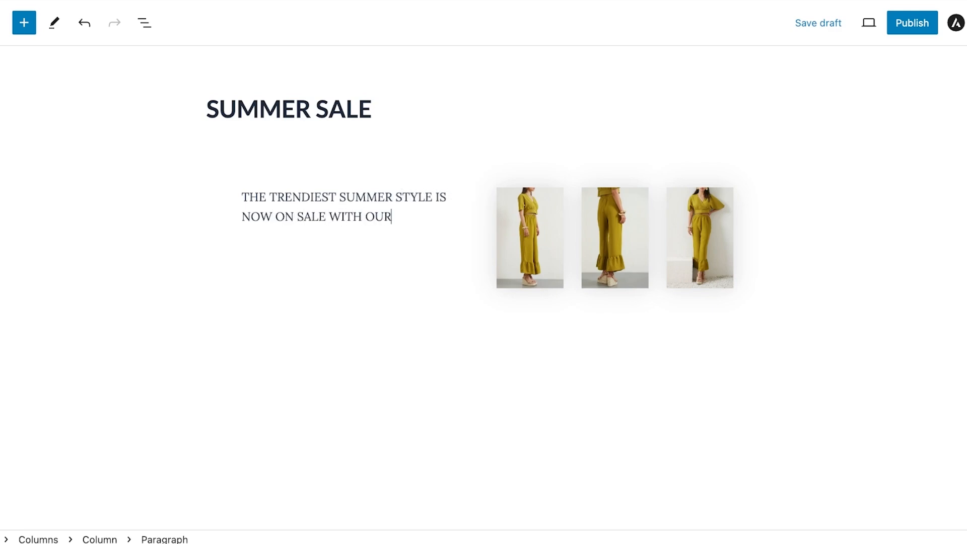
text( EXCLUSIVE DEAL ON OUR S)
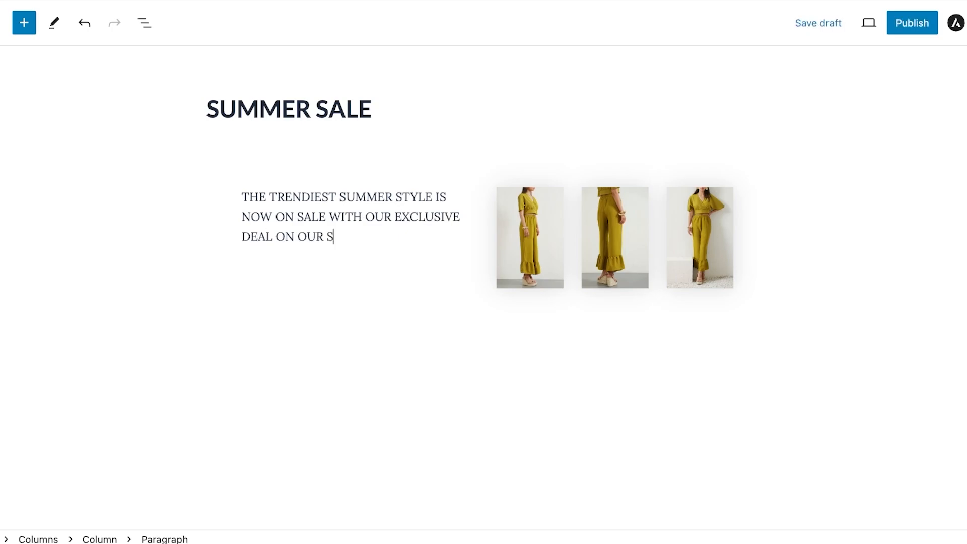
text(ONLINE STORE!)
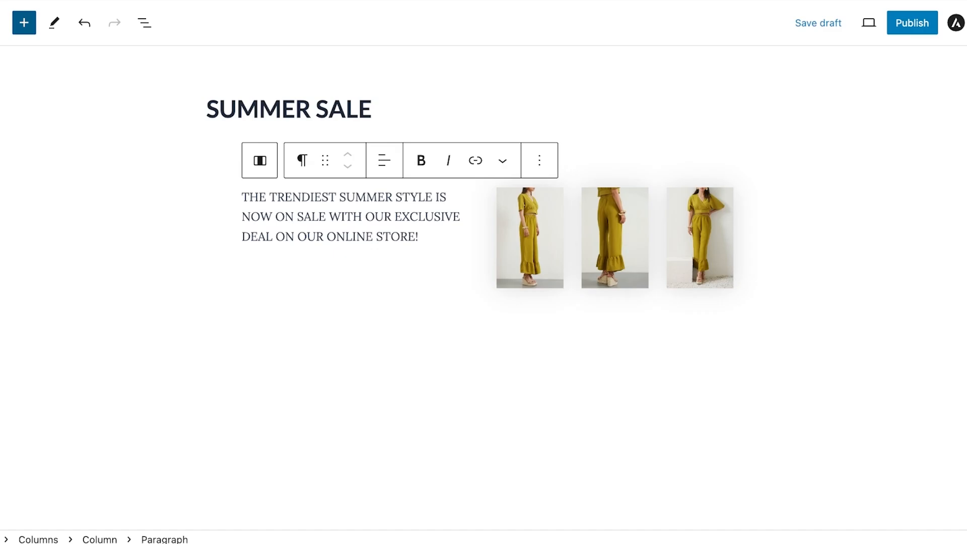
click(24, 23)
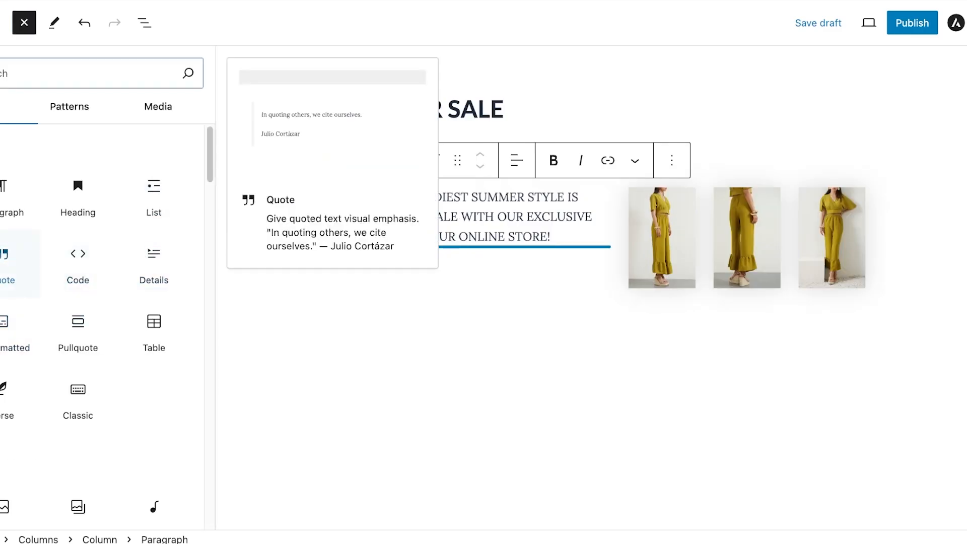
click(477, 109)
triple_click(282, 109)
click(376, 109)
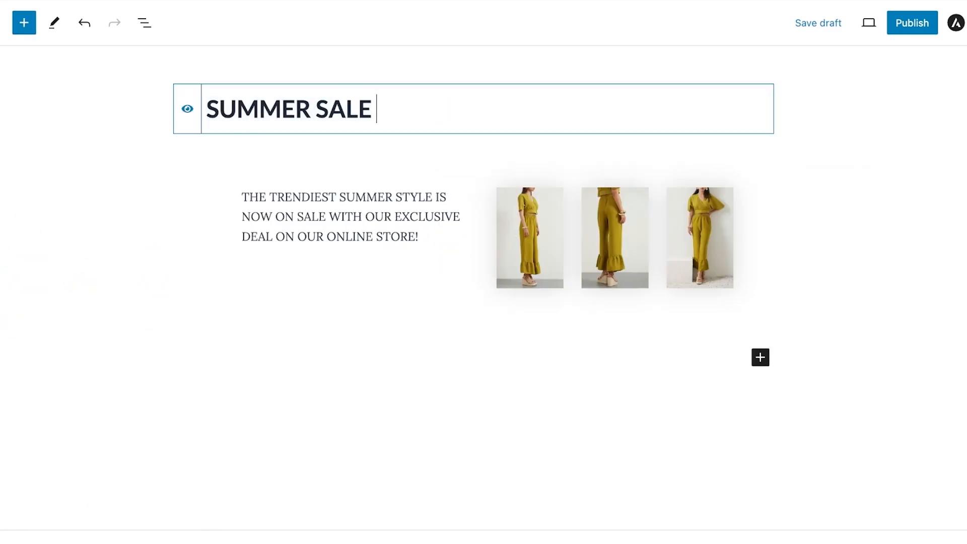
click(121, 151)
Step: Find the Buttons block, place it below the column's sale paragraph, and label its button BUY NOW
click(70, 23)
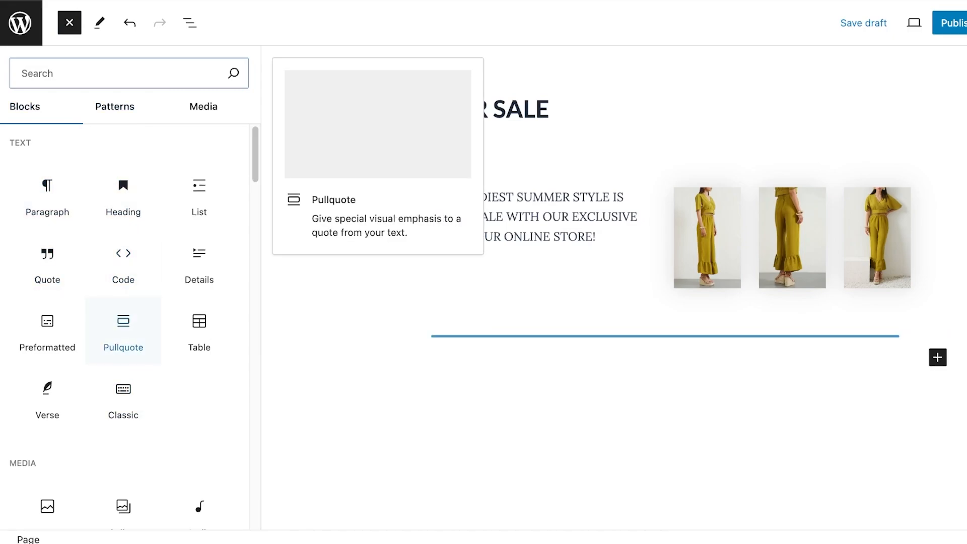
text(BUTO)
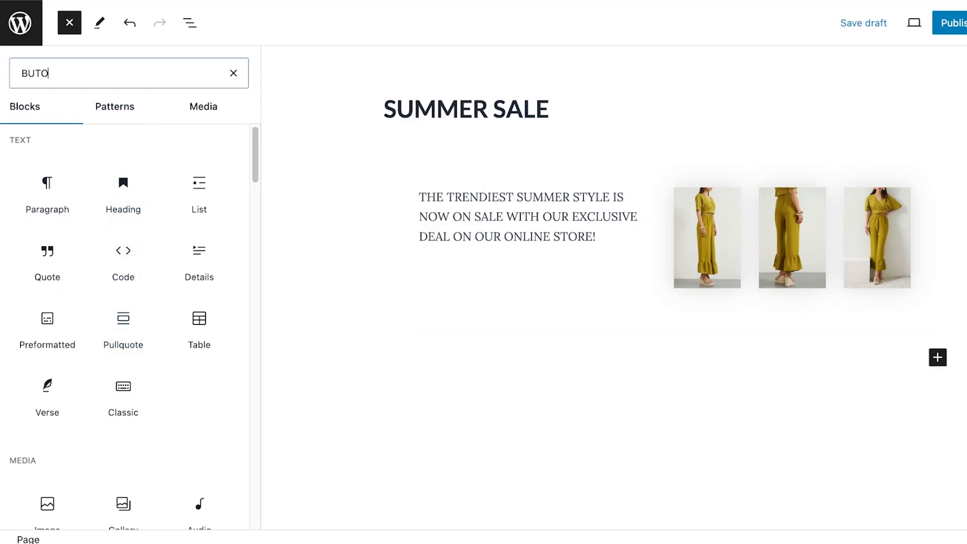
text(ON)
key(BackSpace)
key(BackSpace)
key(BackSpace)
text(TON)
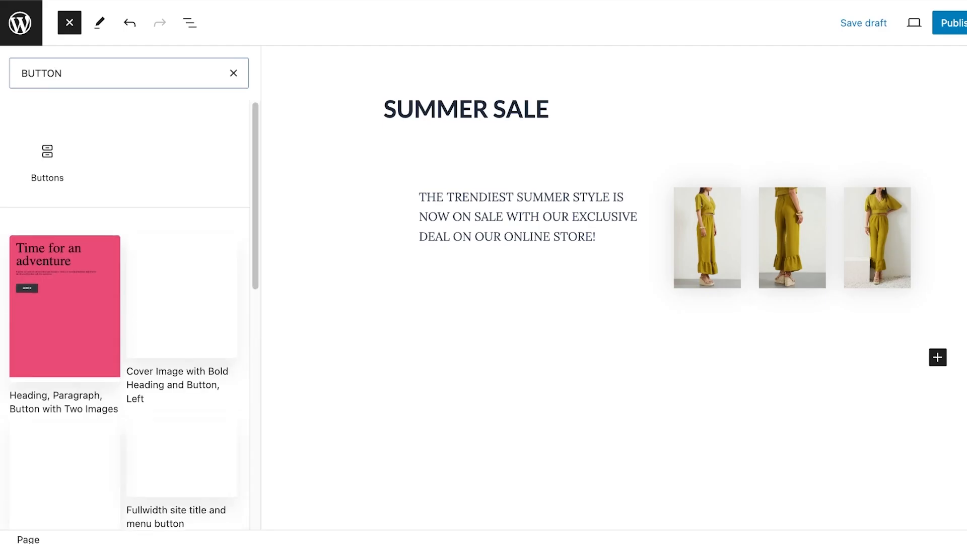
drag(47, 156, 510, 285)
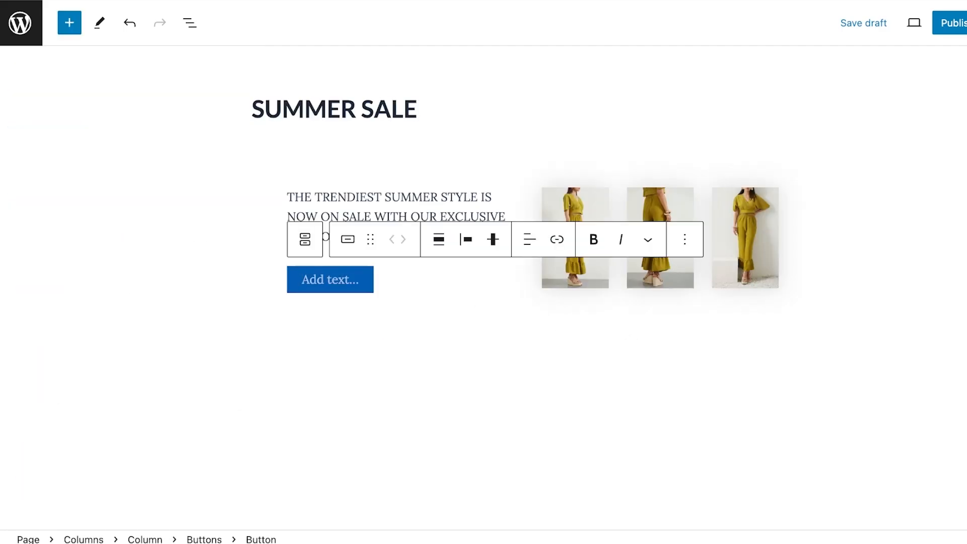
text(BUY NOW)
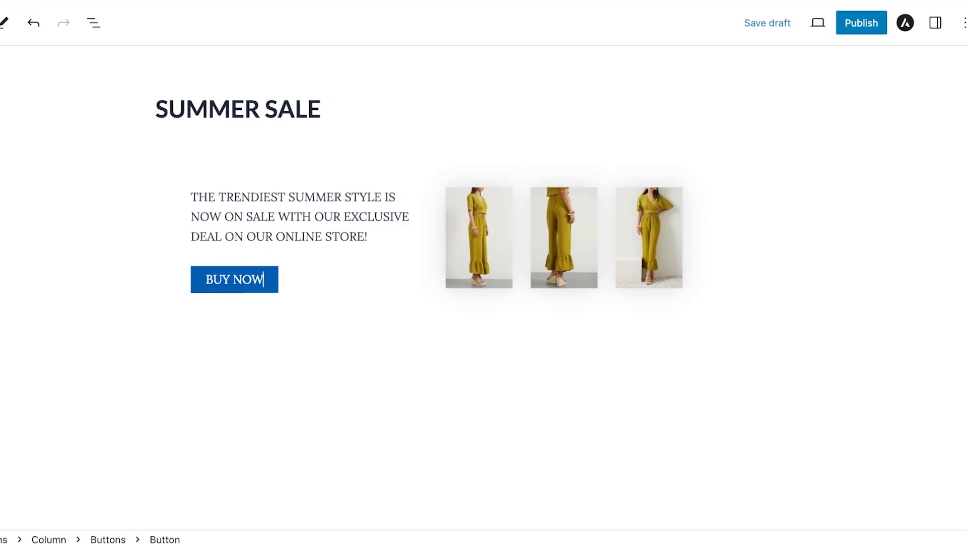
click(795, 327)
Step: Select the Buttons block around BUY NOW, check its transform options, and set its alignment to Wide width
click(323, 279)
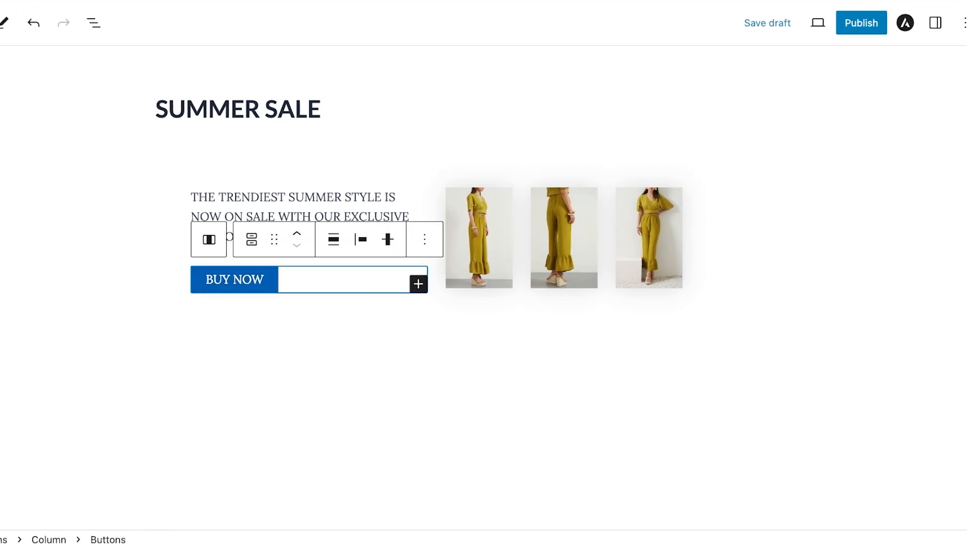
click(209, 240)
click(243, 280)
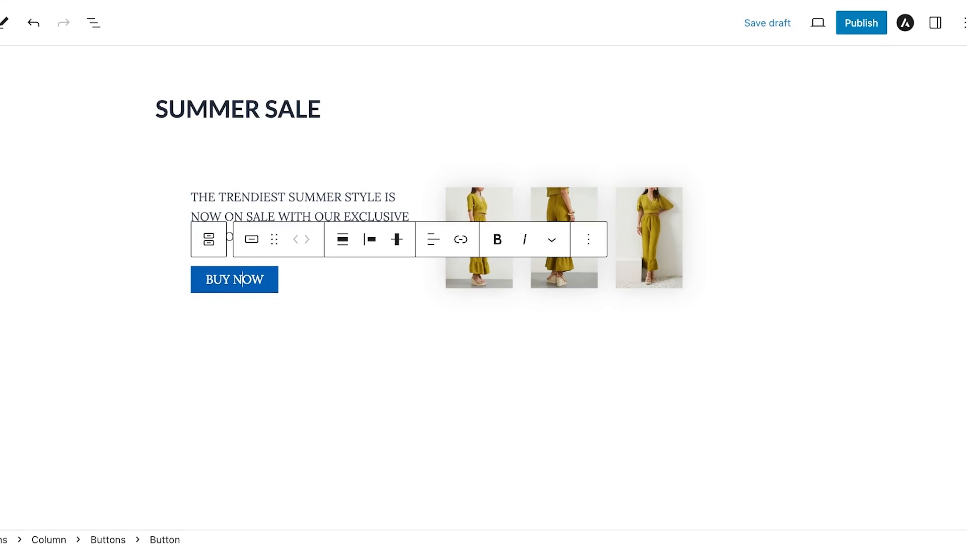
click(209, 240)
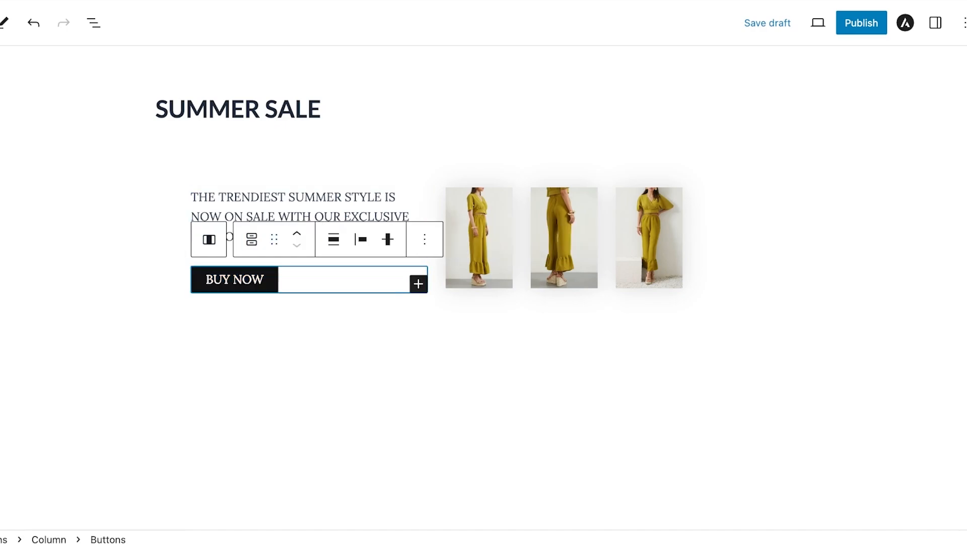
click(252, 240)
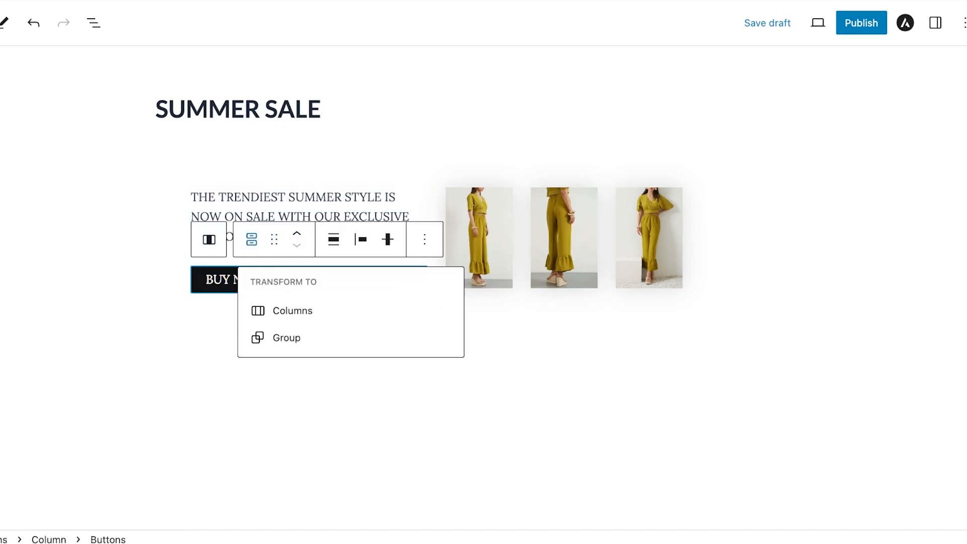
click(333, 239)
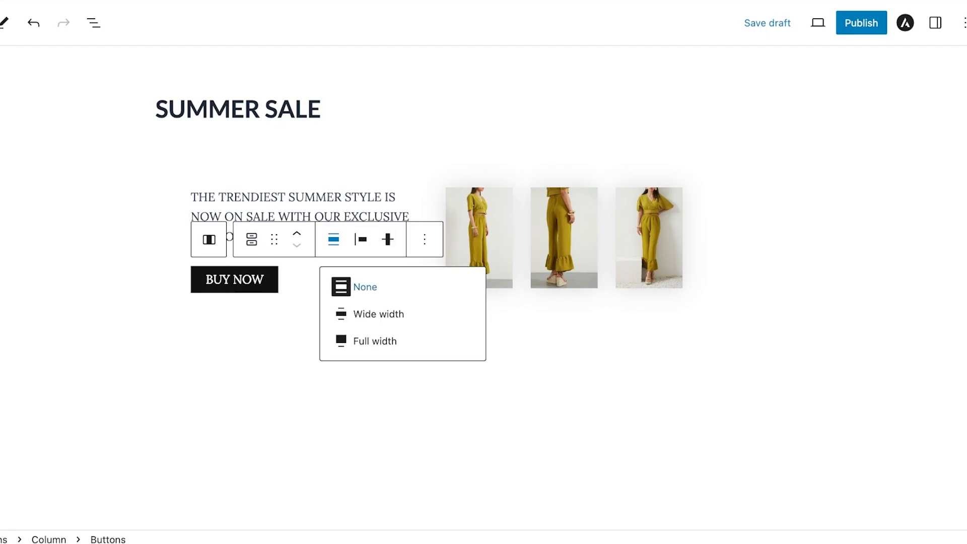
click(362, 285)
Step: Justify the Buttons block's items to the center and set its vertical alignment to Align bottom
click(360, 239)
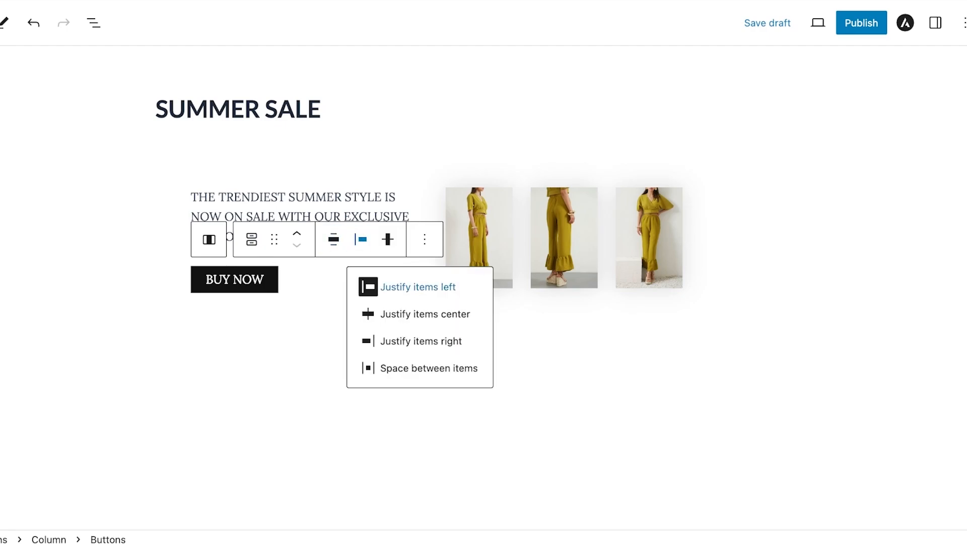
click(403, 313)
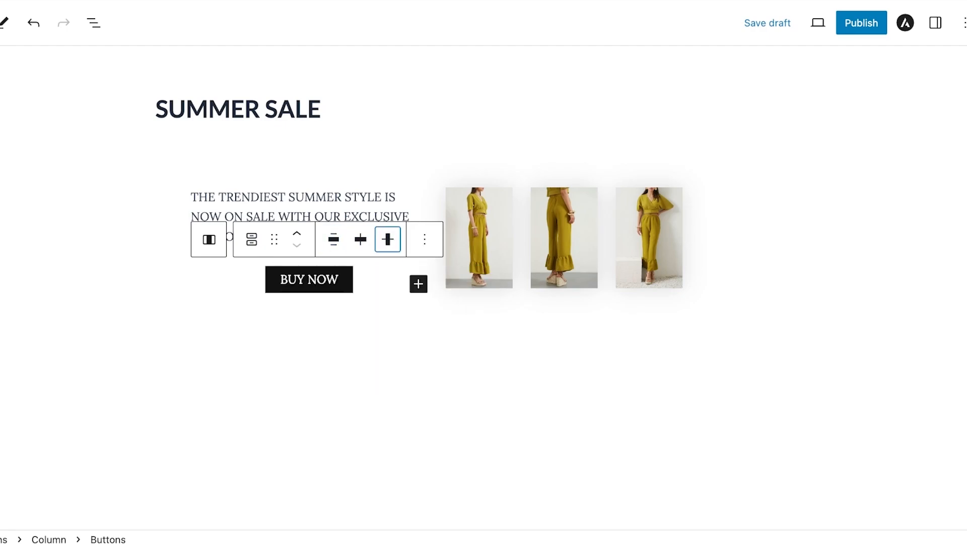
click(387, 240)
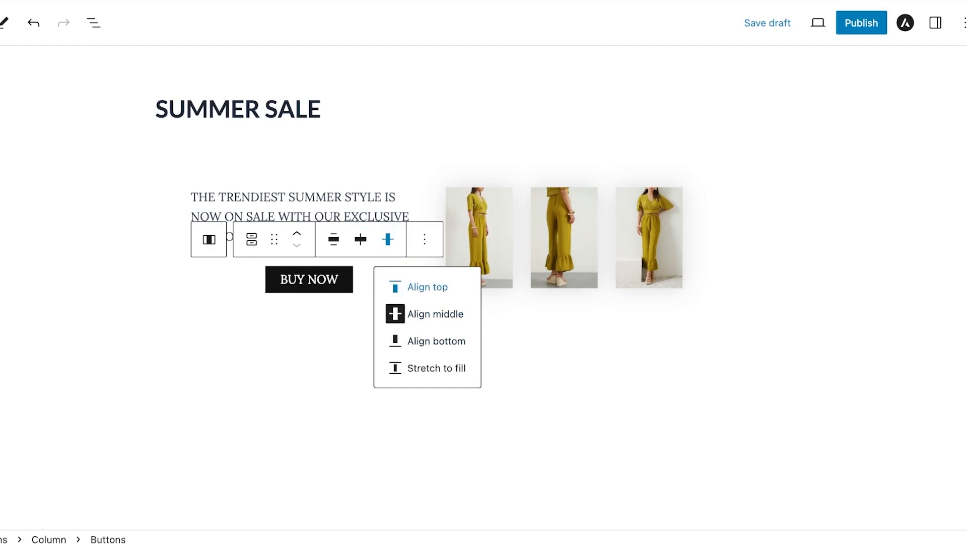
click(436, 341)
click(339, 279)
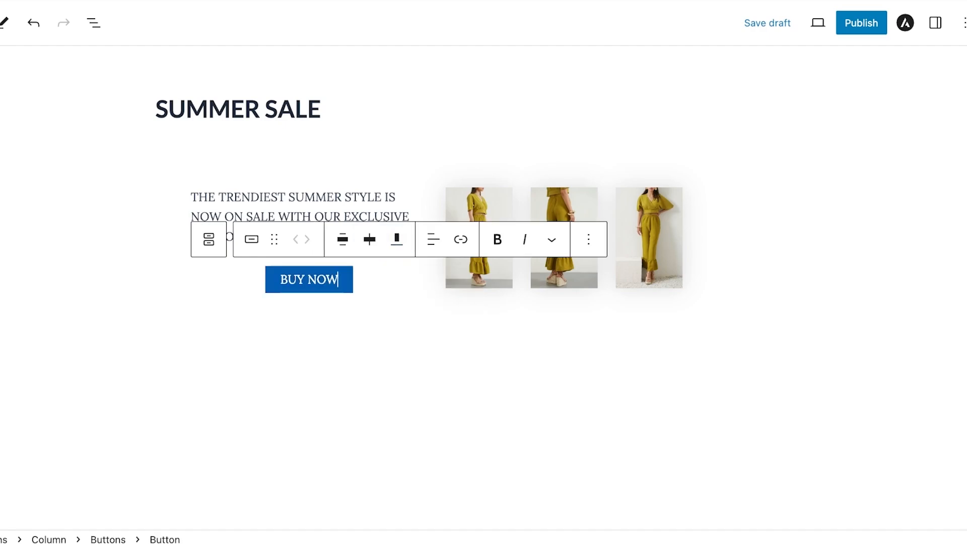
Step: Add an empty paragraph below the columns section and open the link field of the BUY NOW button
click(353, 342)
click(323, 355)
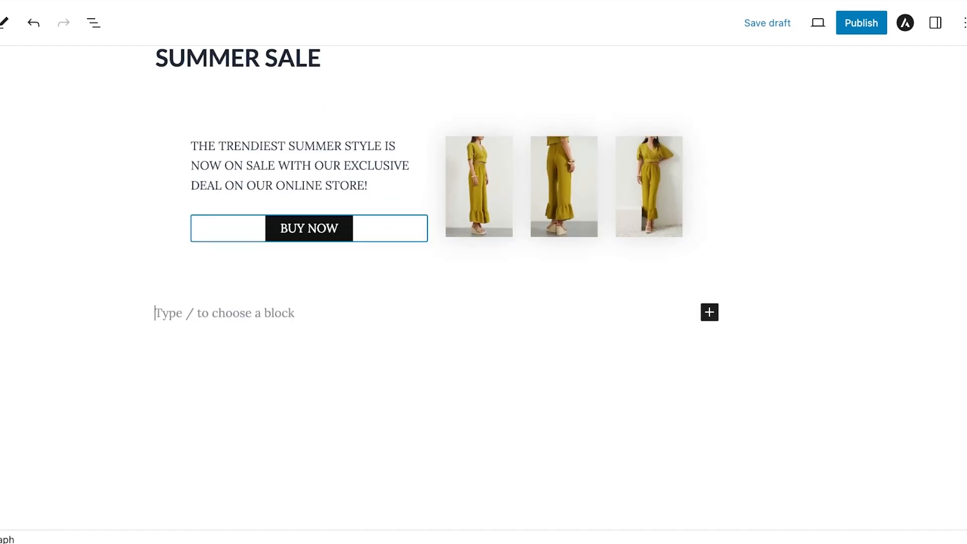
click(292, 230)
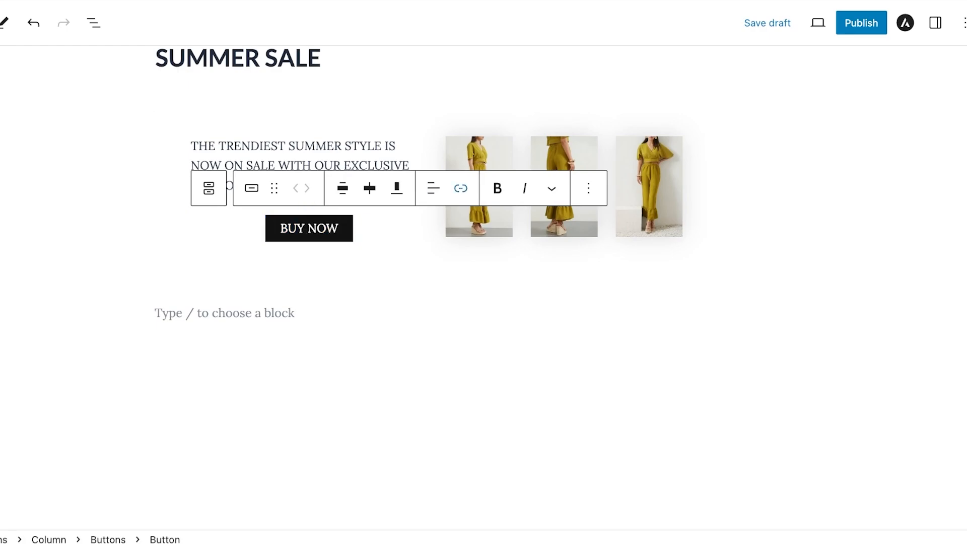
click(461, 188)
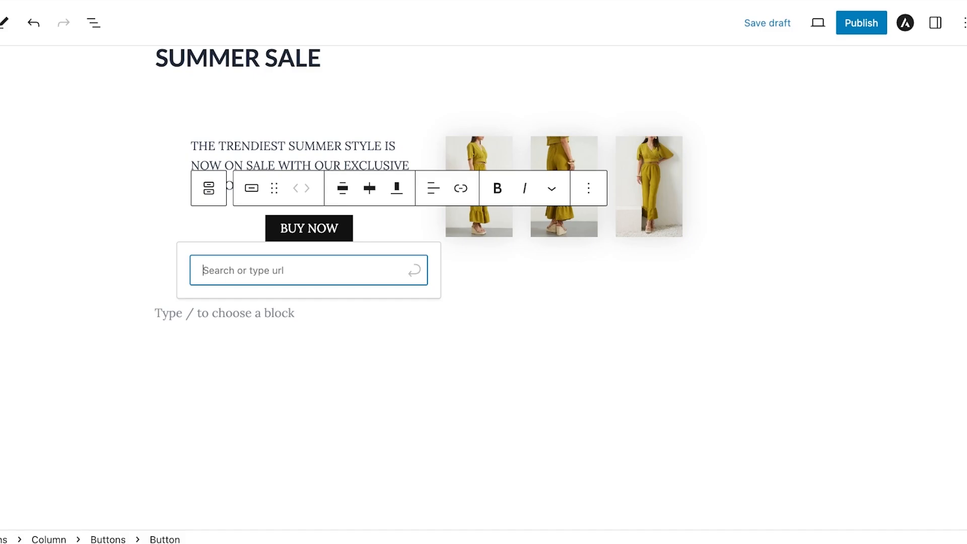
Step: Browse the available blocks and insert a Stack block at the empty paragraph below the columns section
click(224, 313)
click(63, 23)
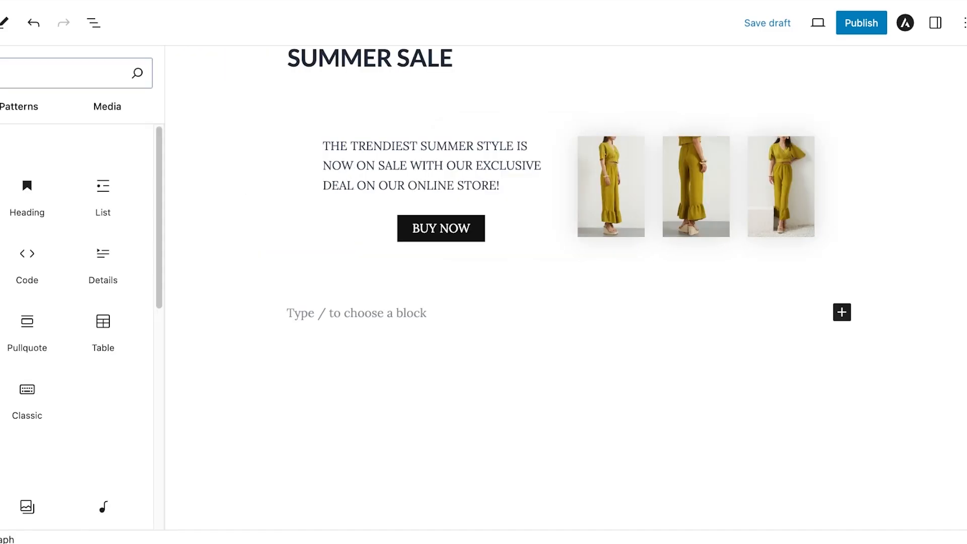
scroll(44, 324, down, 4)
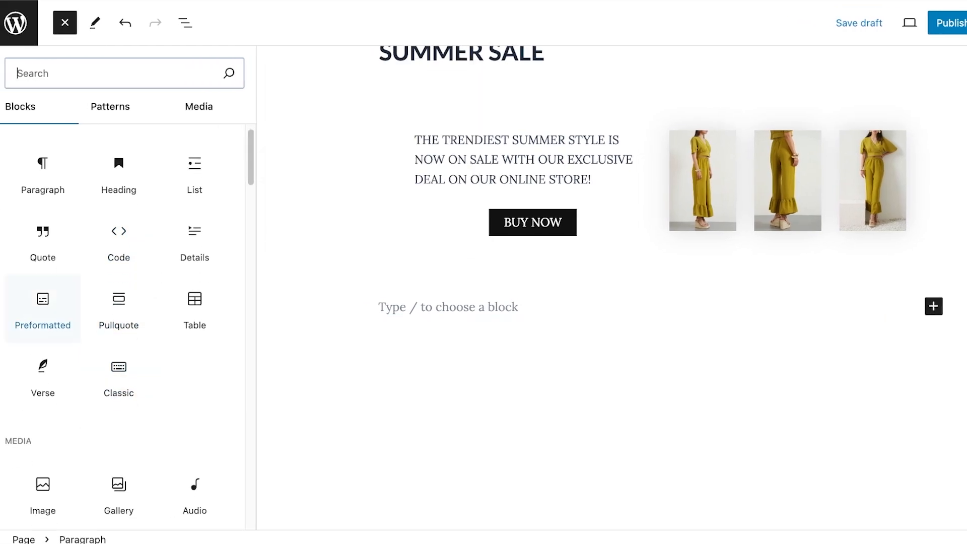
scroll(43, 325, up, 4)
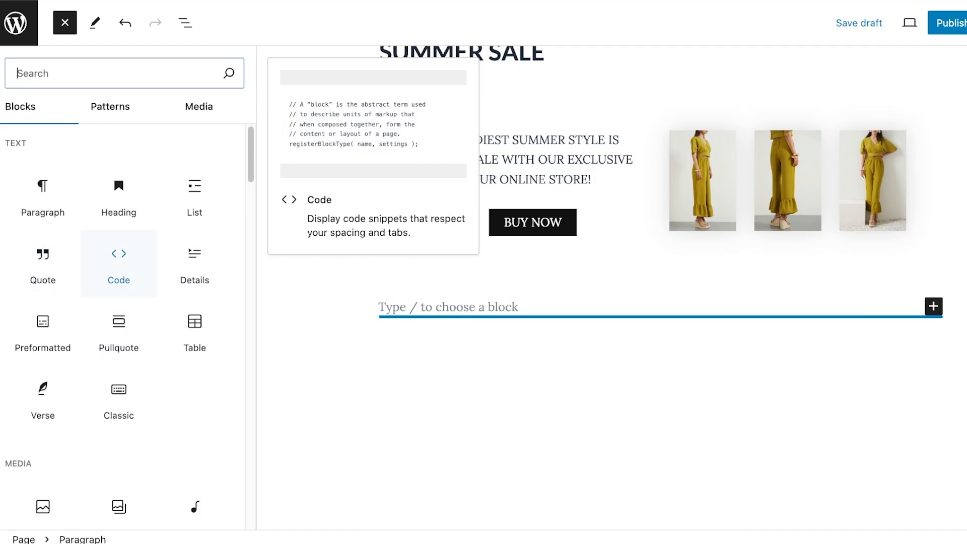
scroll(119, 266, down, 3)
scroll(43, 282, down, 6)
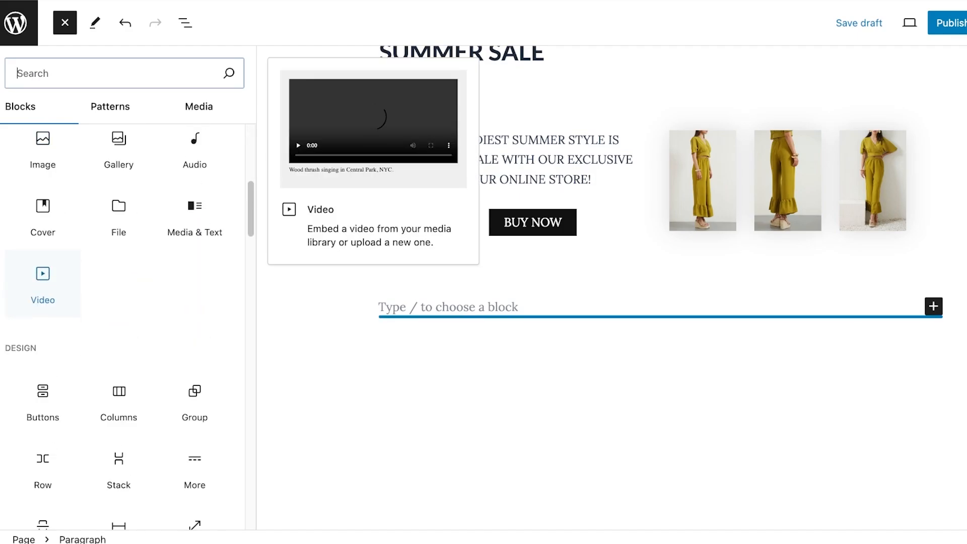
scroll(118, 267, down, 3)
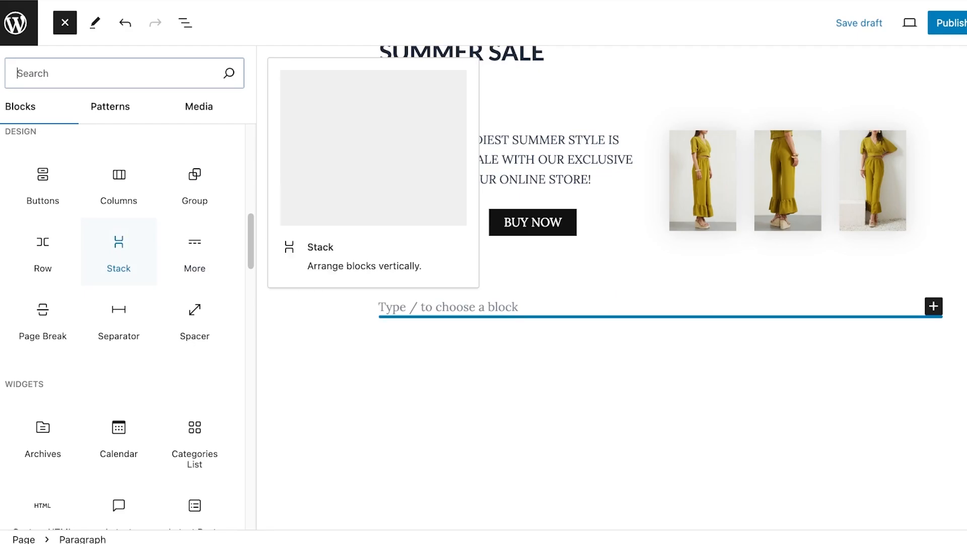
click(119, 252)
Step: Add a Columns block inside the new Stack and choose a column layout for it
click(660, 226)
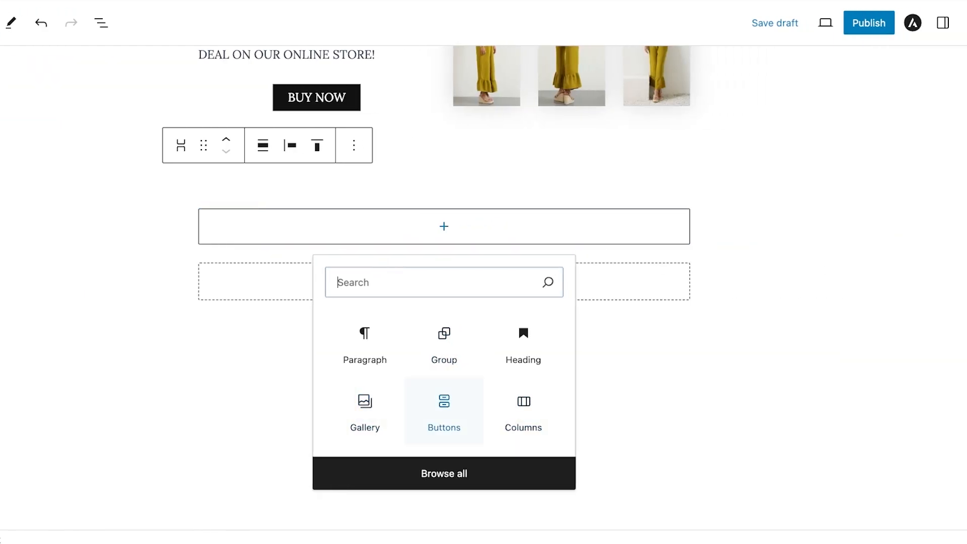
click(533, 411)
click(308, 305)
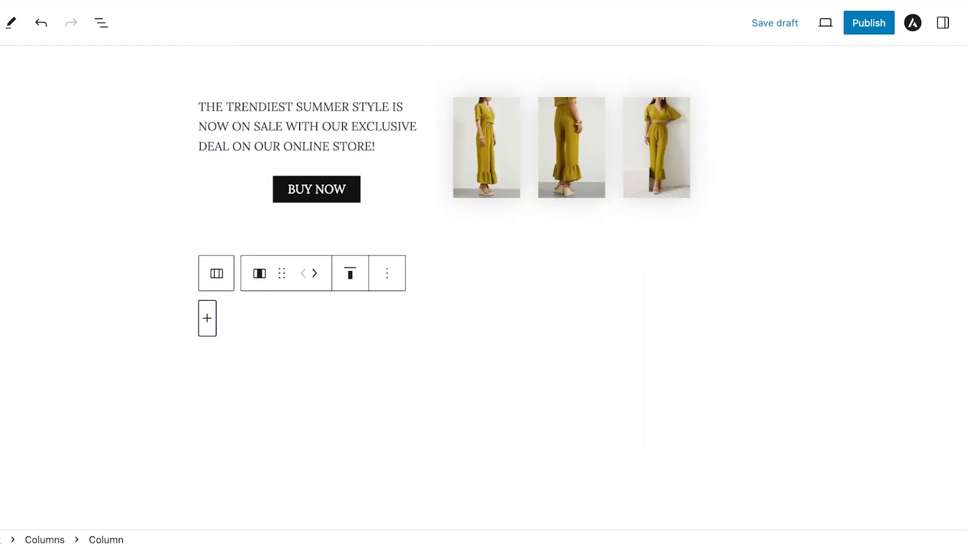
Step: Publish the SUMMER SALE page with public visibility and immediate publication
click(322, 315)
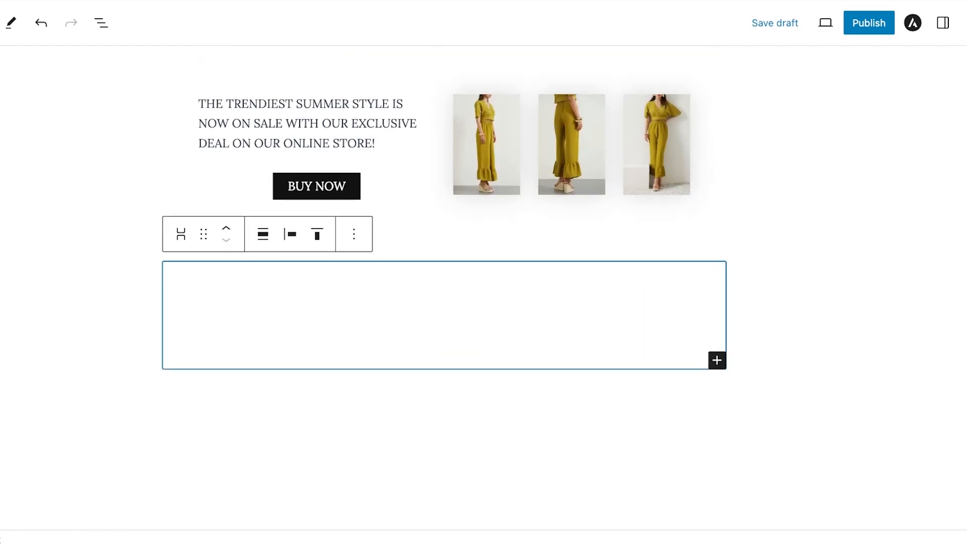
scroll(443, 302, down, 1)
scroll(443, 302, up, 3)
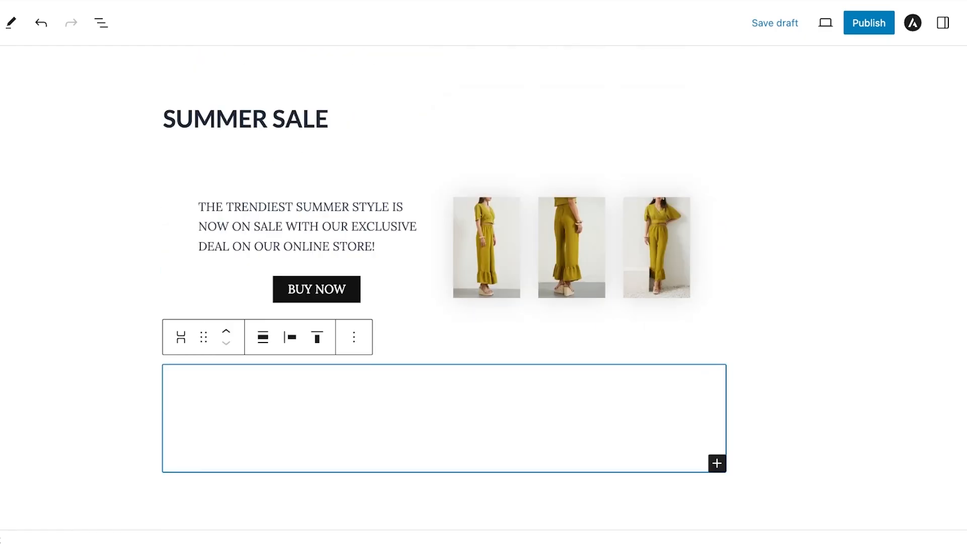
click(869, 23)
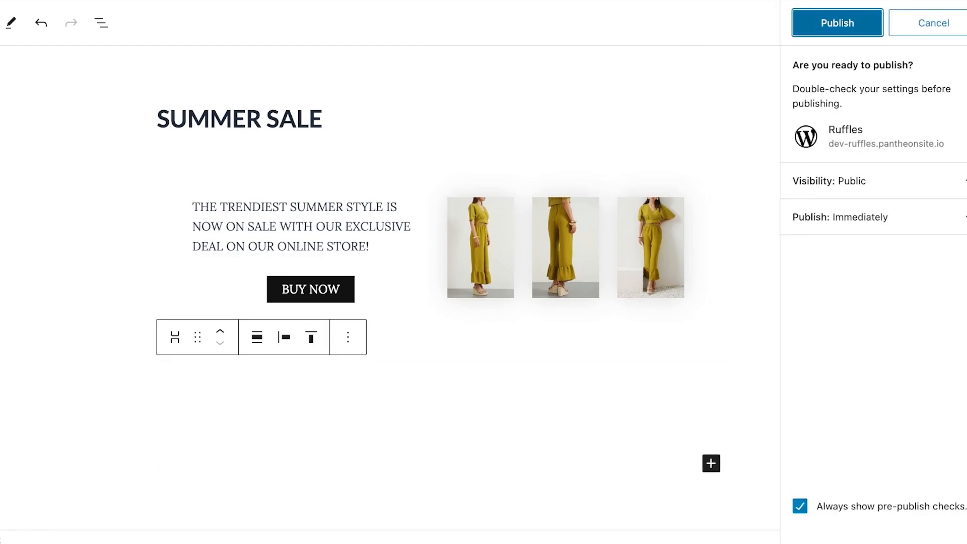
click(837, 22)
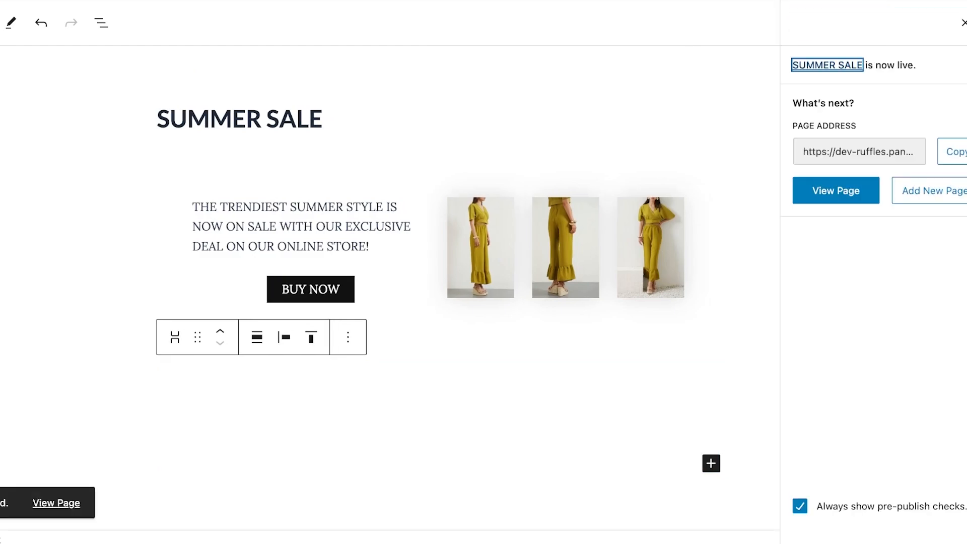
Step: View the published SUMMER SALE page on the live site and check its text, button and image layout
click(201, 268)
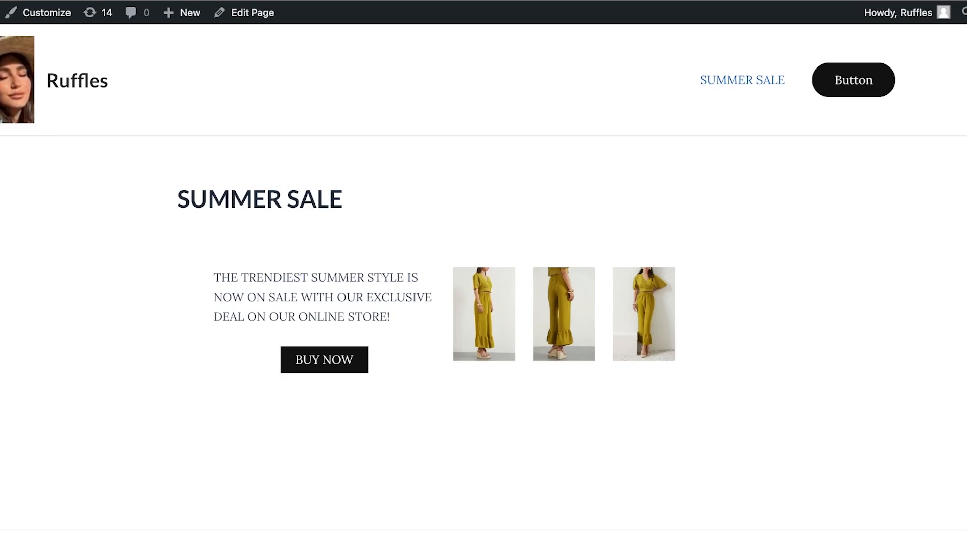
scroll(483, 272, down, 1)
scroll(484, 272, up, 1)
scroll(483, 272, down, 1)
scroll(484, 271, up, 1)
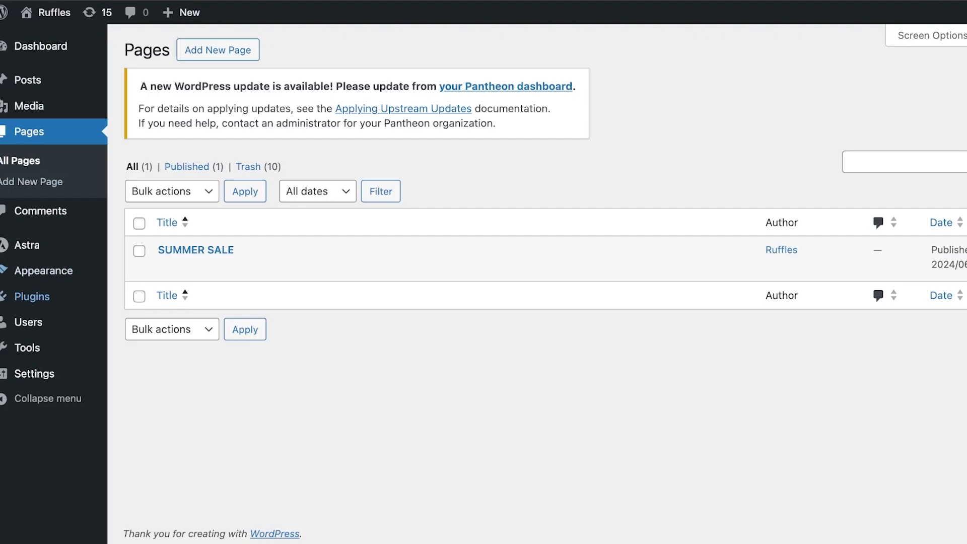
Step: Search the plugin directory for ELEMENTOR, then install and activate the Elementor Website Builder plugin
mouse_move(36, 322)
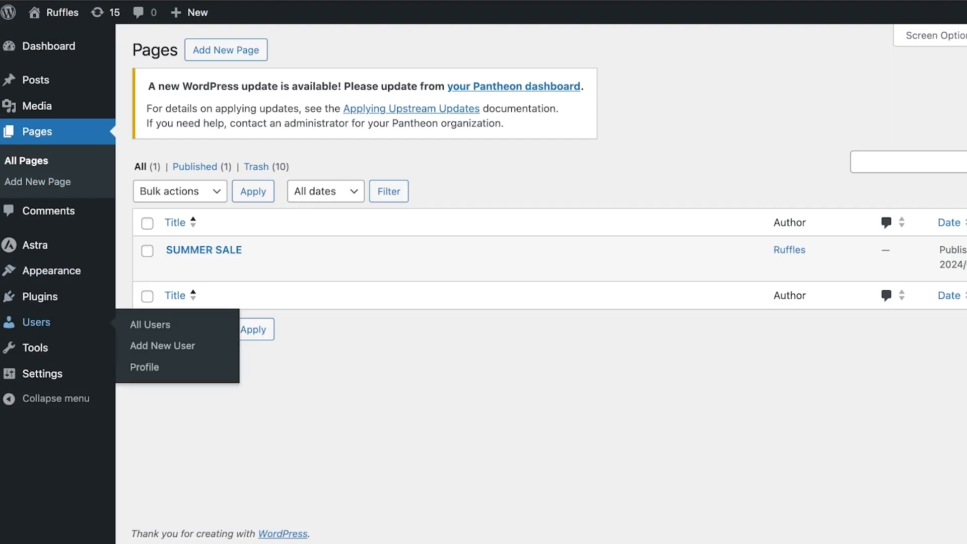
mouse_move(39, 296)
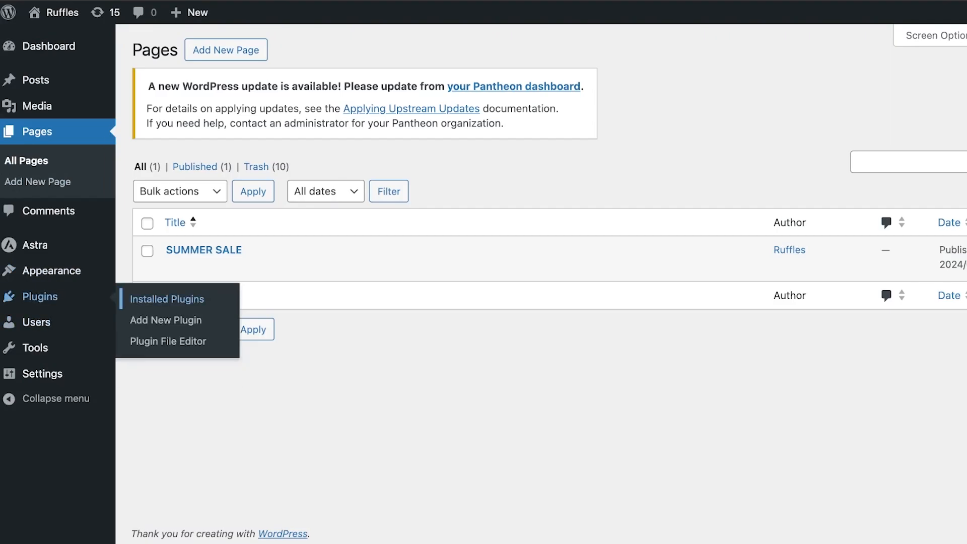
click(167, 299)
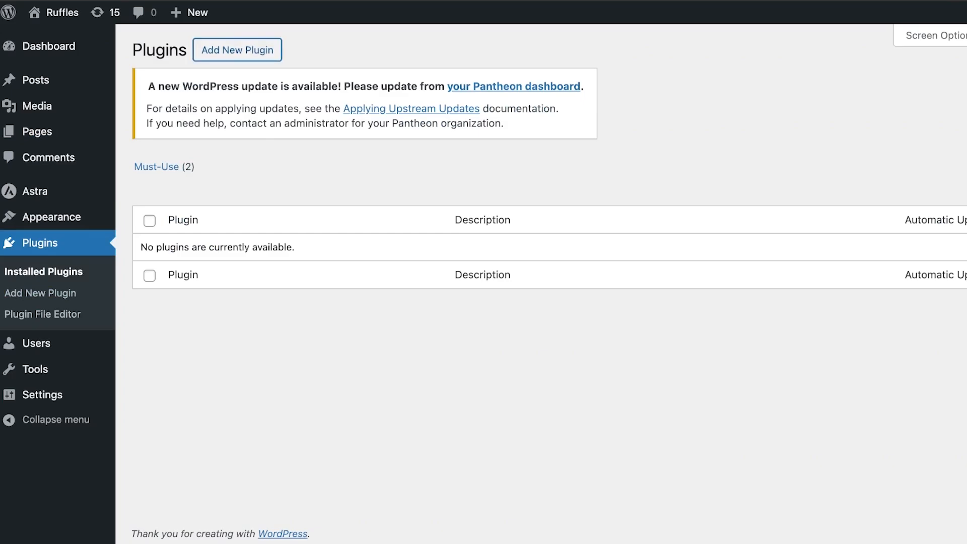
click(237, 50)
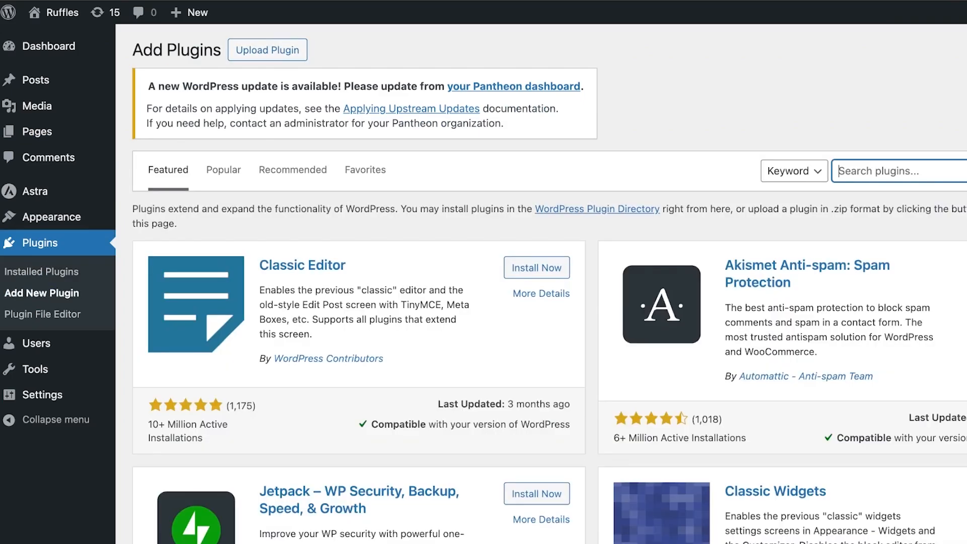
text(ELEMENTOR)
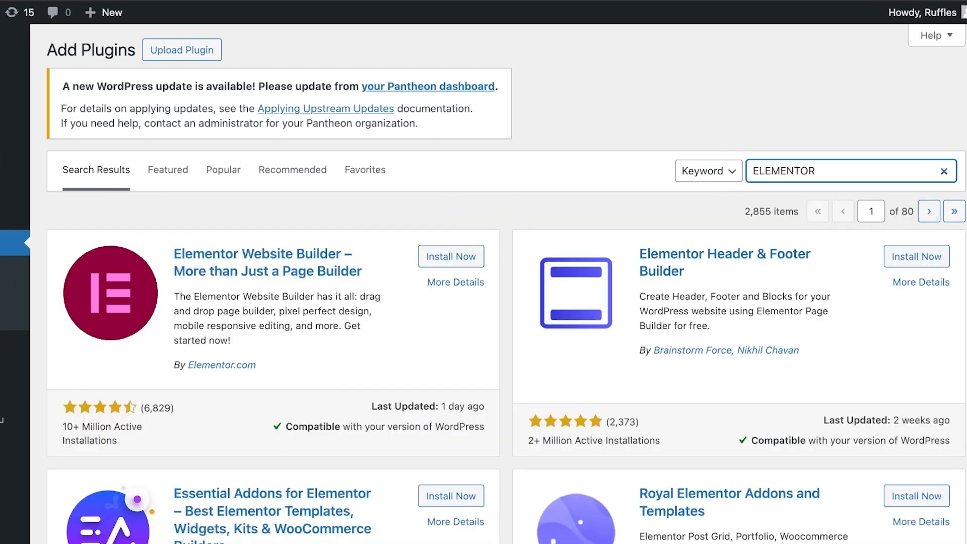
click(451, 257)
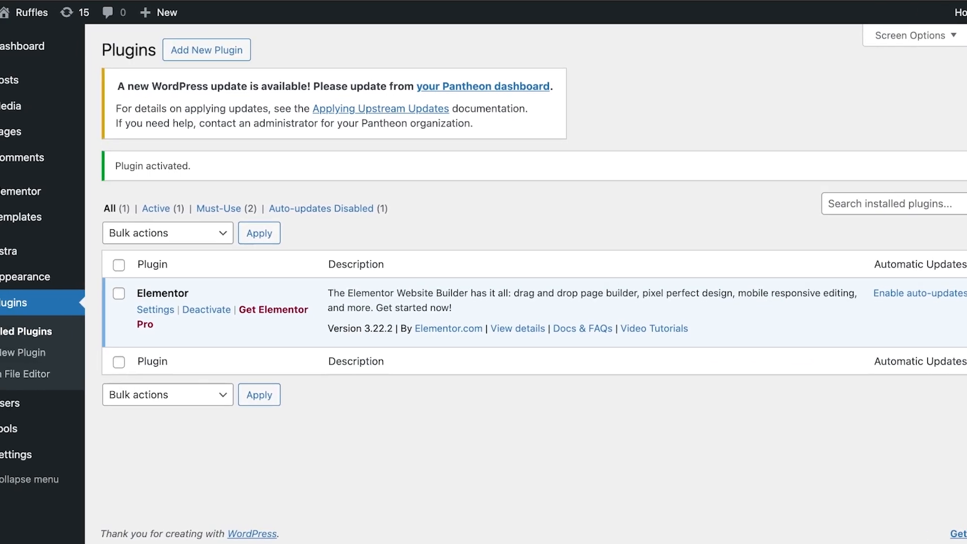
Step: Open the SUMMER SALE page from the site's pages for editing with Elementor
click(19, 131)
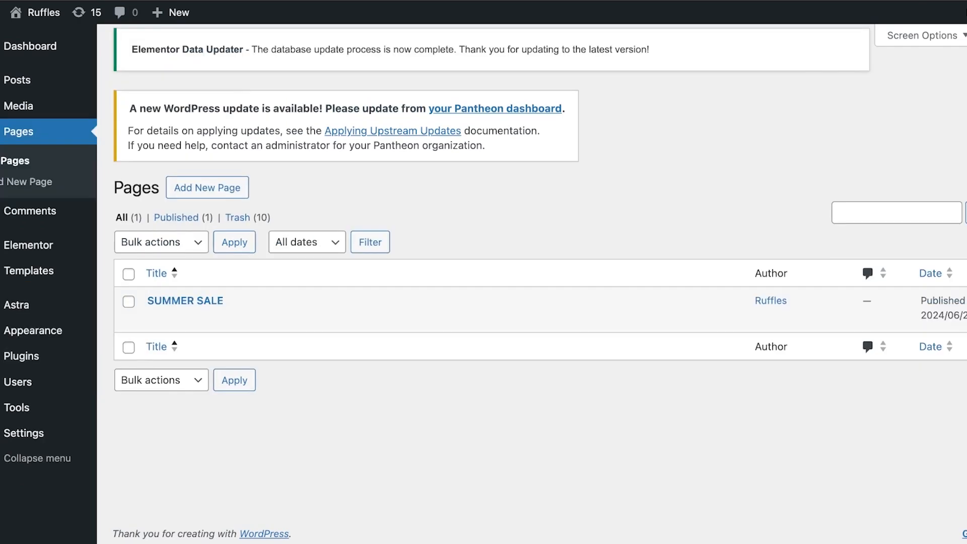
mouse_move(185, 305)
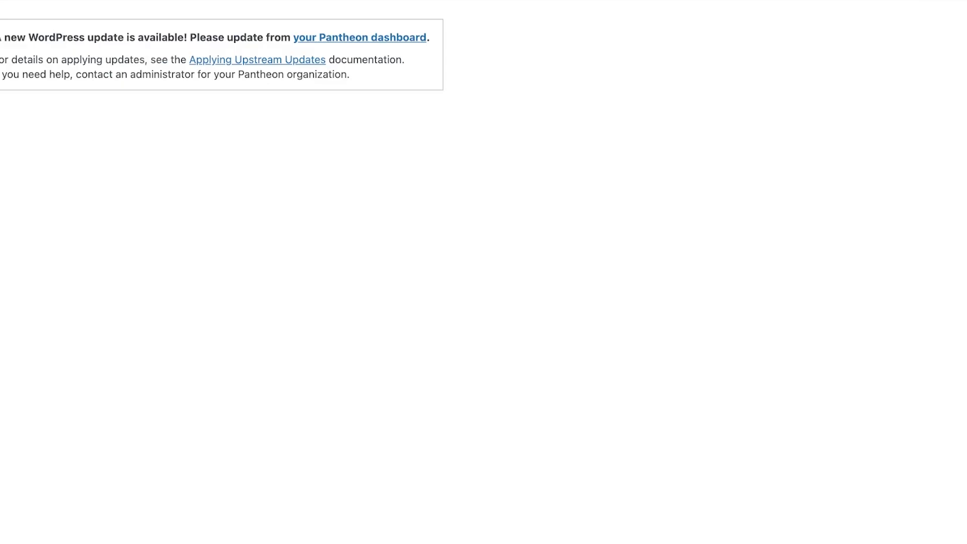
click(267, 21)
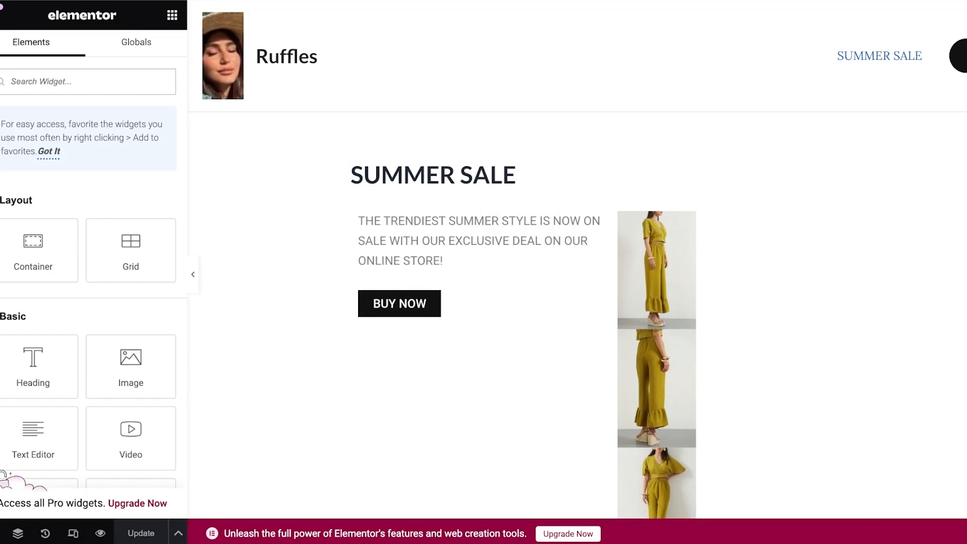
Step: Add a Video widget to the empty area below the page's product images
scroll(578, 252, down, 7)
scroll(38, 250, down, 3)
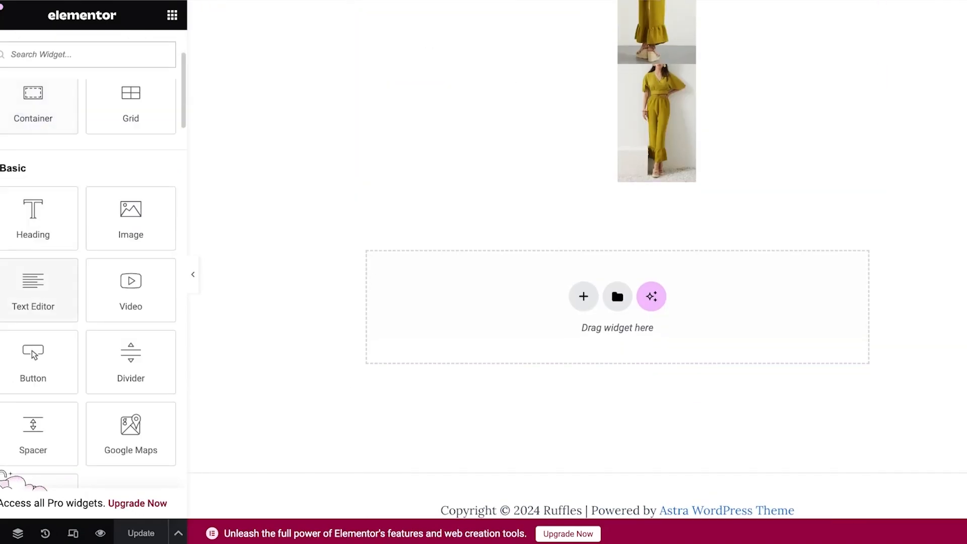
scroll(38, 277, down, 3)
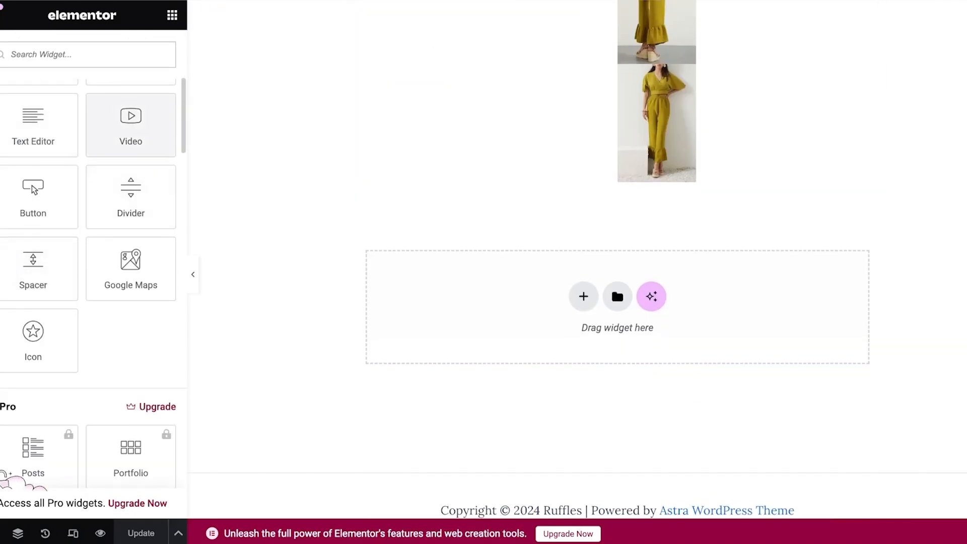
click(130, 125)
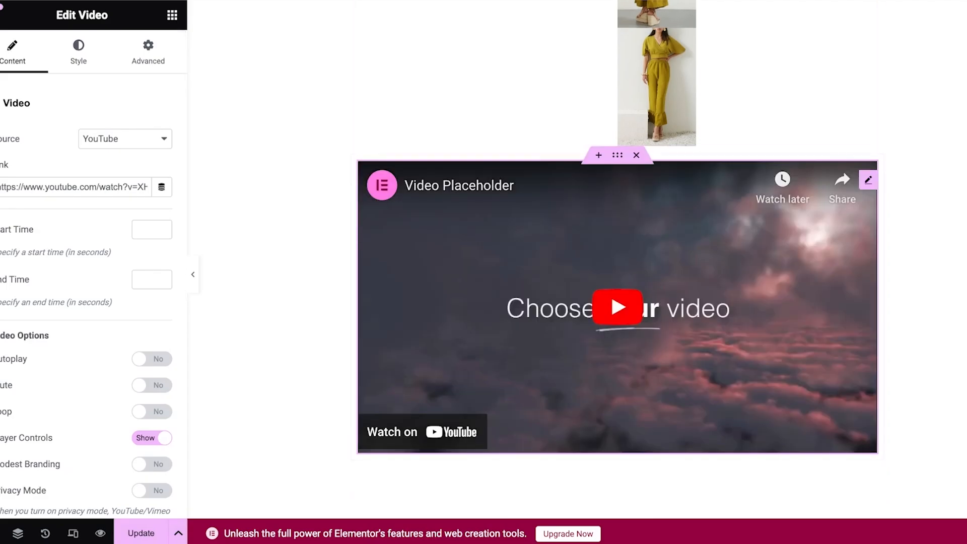
Step: Browse the Basic, Pro and General widgets and add a Basic Gallery below the video
scroll(617, 303, down, 5)
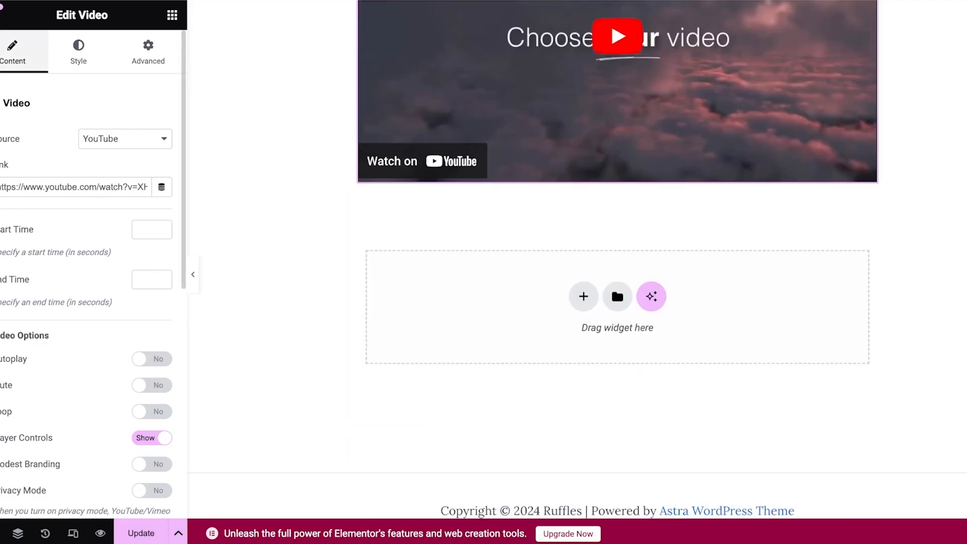
click(172, 15)
scroll(93, 257, down, 8)
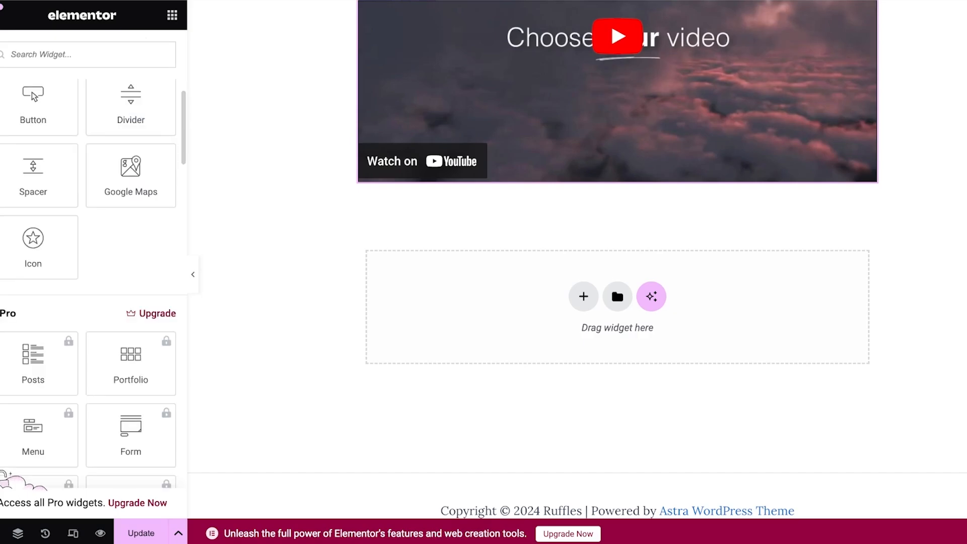
scroll(94, 282, up, 3)
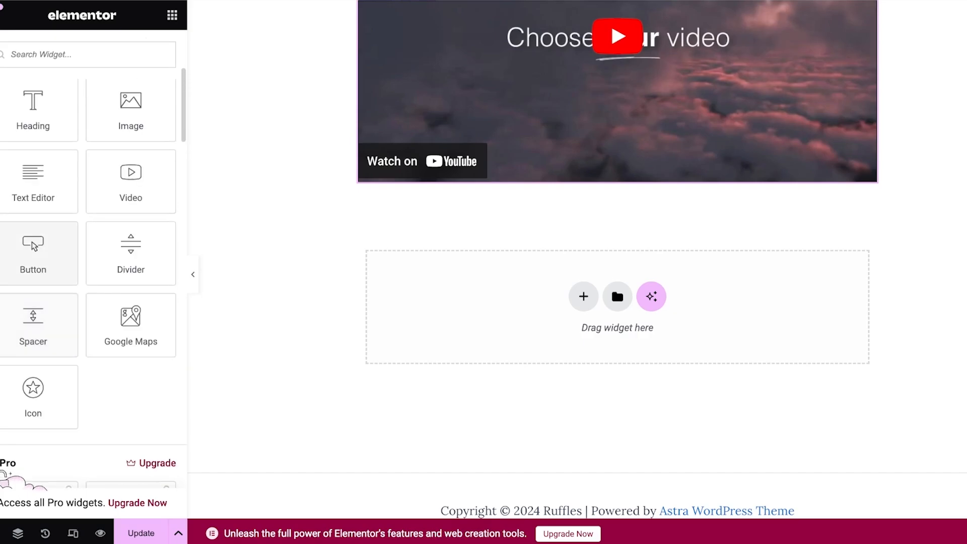
scroll(94, 282, up, 1)
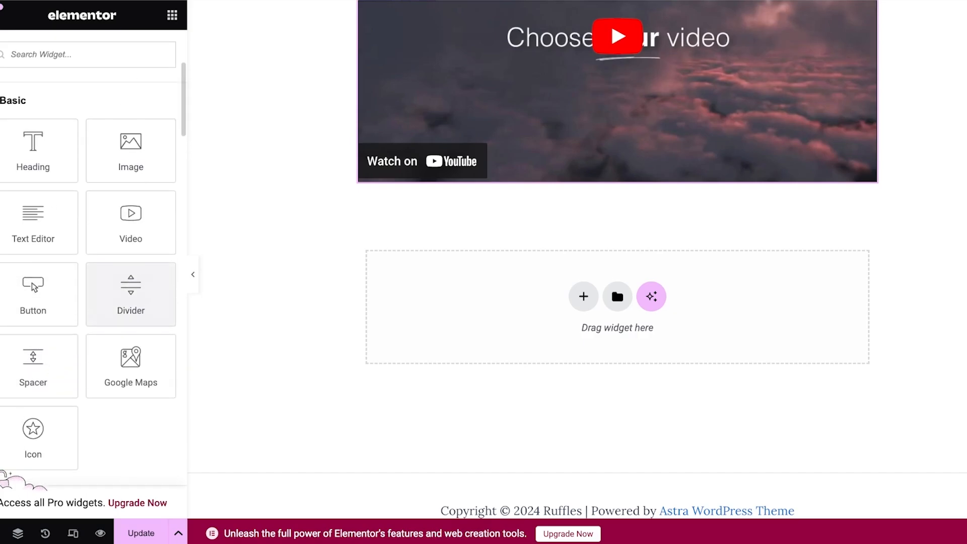
scroll(93, 282, down, 11)
scroll(33, 151, up, 14)
click(12, 127)
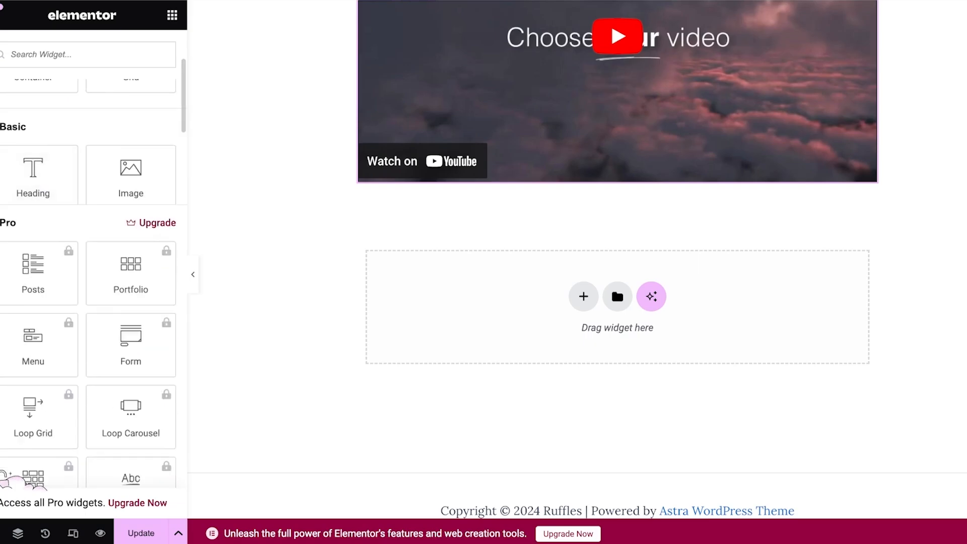
click(8, 164)
scroll(33, 211, down, 1)
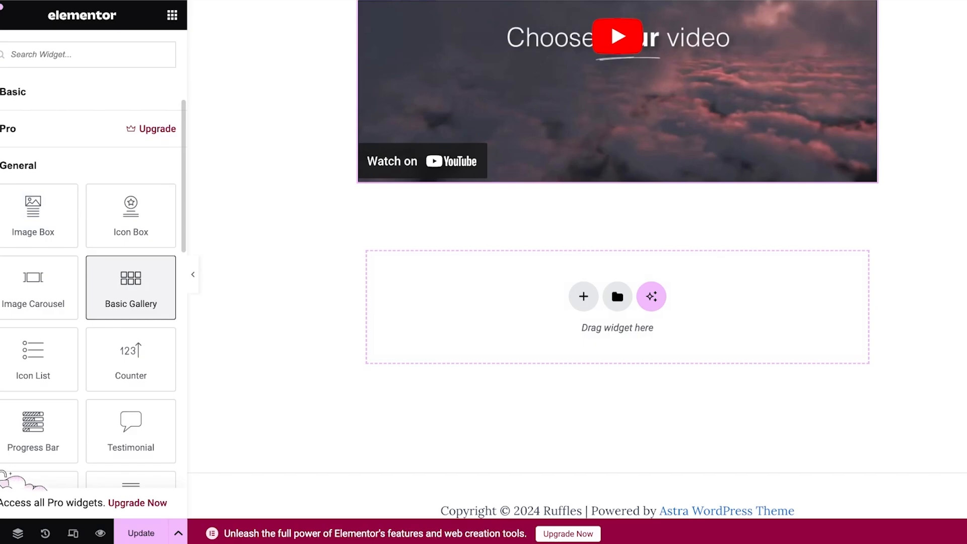
click(130, 287)
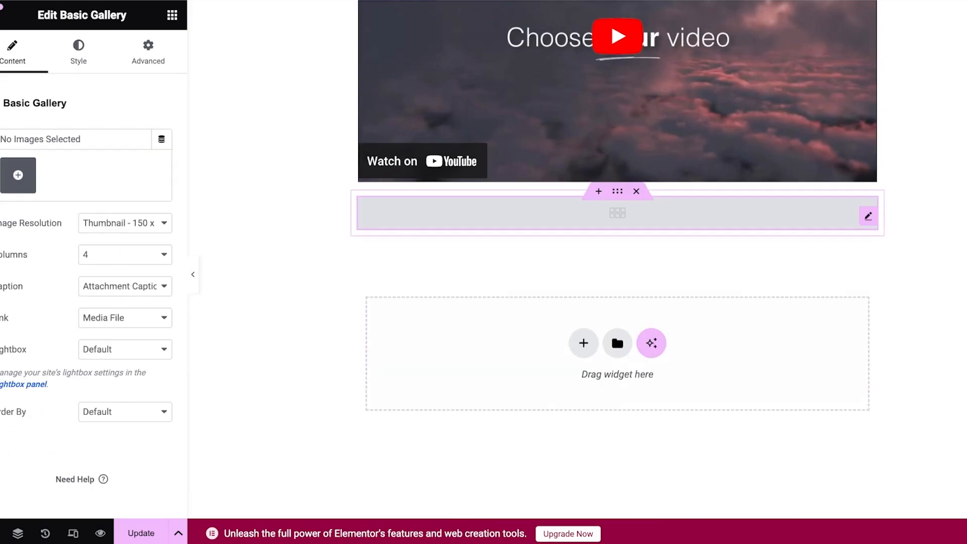
Step: Upload four beige outfit photos and insert them as the Basic Gallery's images
click(18, 174)
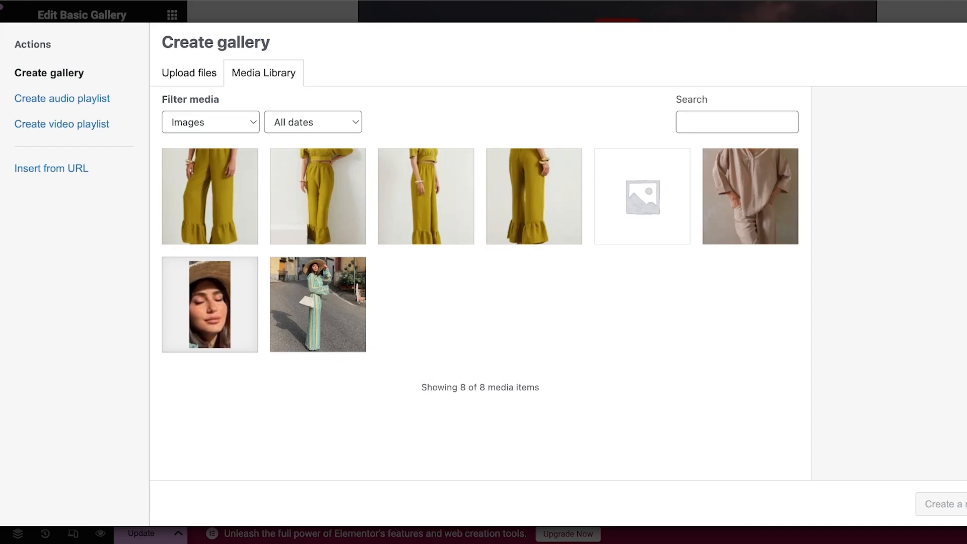
click(189, 73)
click(593, 278)
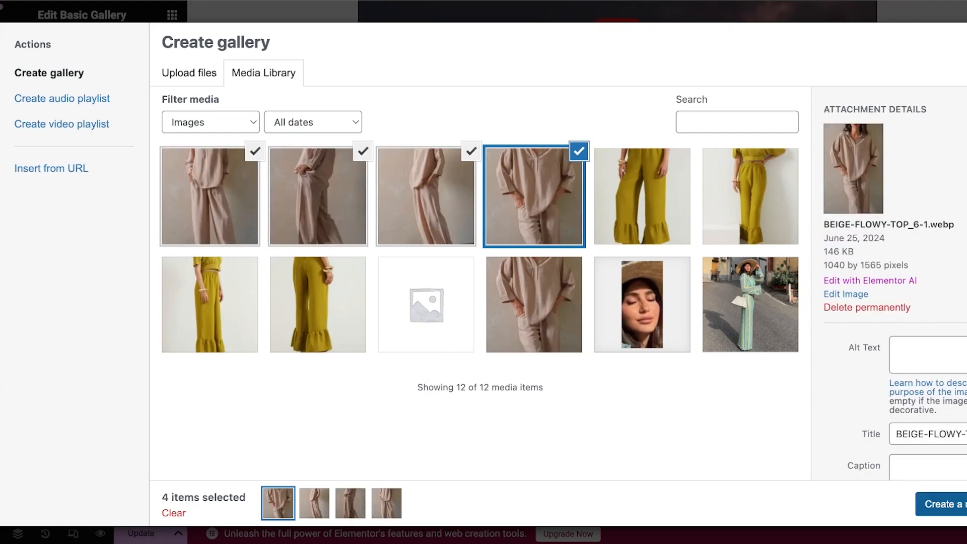
click(946, 504)
click(959, 503)
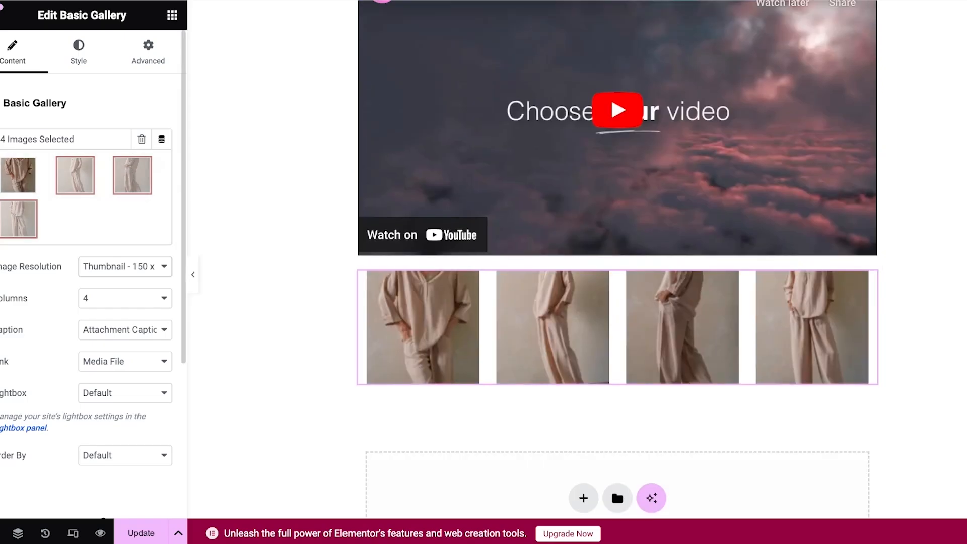
Step: Try the Medium Large image resolution for the gallery, then set it to Large
click(119, 298)
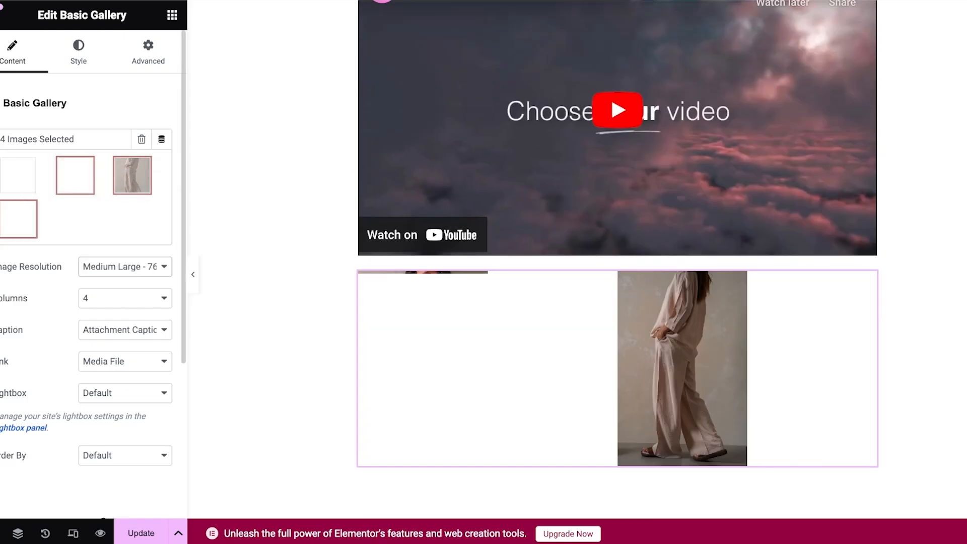
click(119, 282)
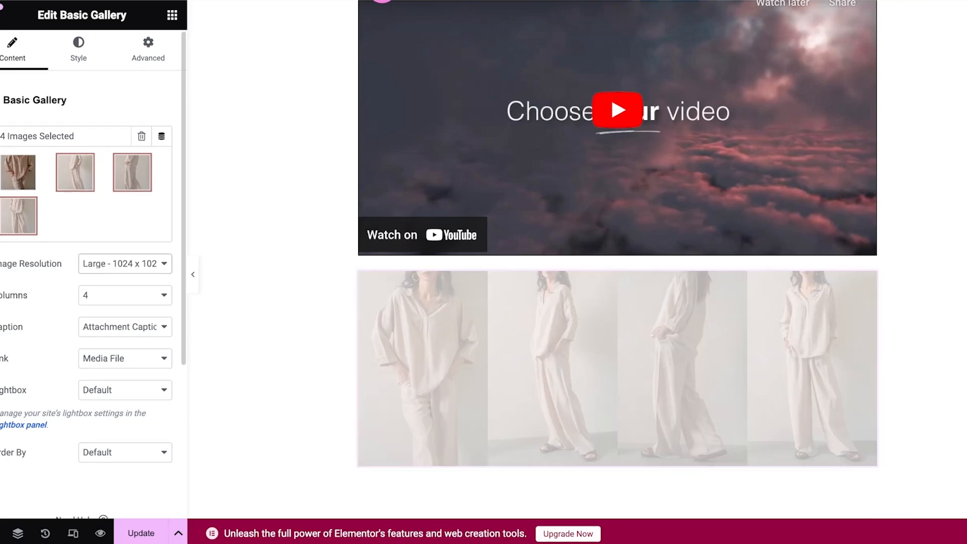
scroll(119, 302, down, 3)
scroll(119, 302, up, 3)
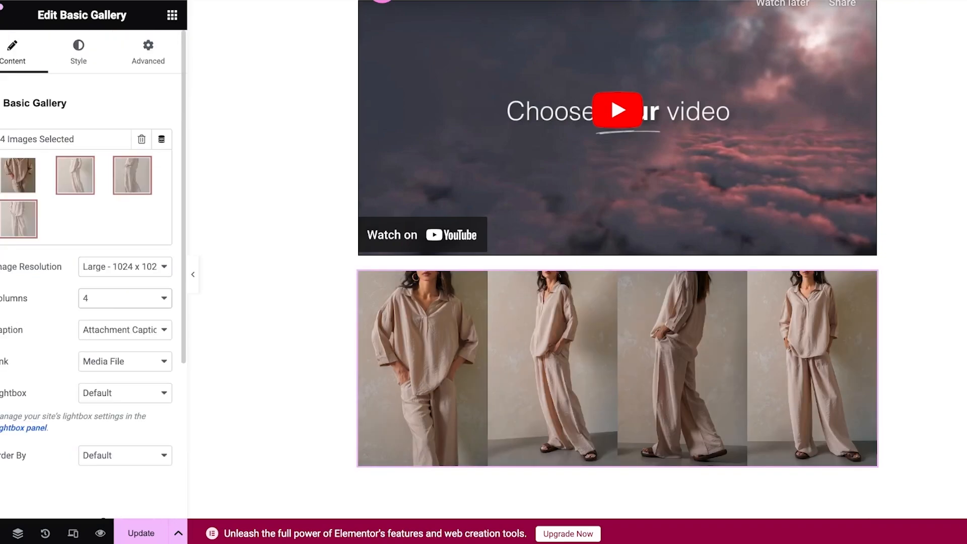
Step: Try the gallery in 2 columns and review its layout, then set the column count to 3
click(119, 271)
scroll(618, 272, down, 10)
scroll(617, 272, up, 1)
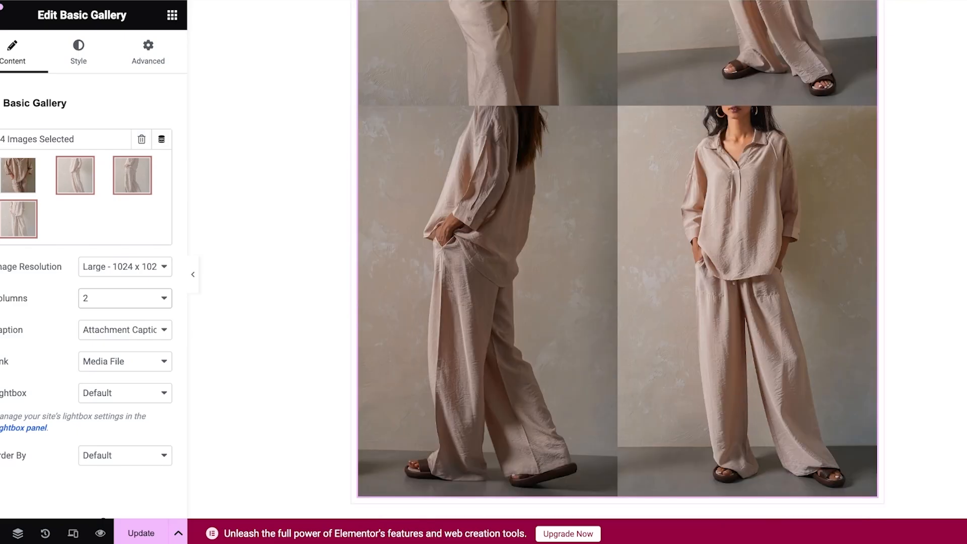
scroll(617, 272, down, 1)
scroll(617, 272, up, 8)
scroll(617, 272, down, 7)
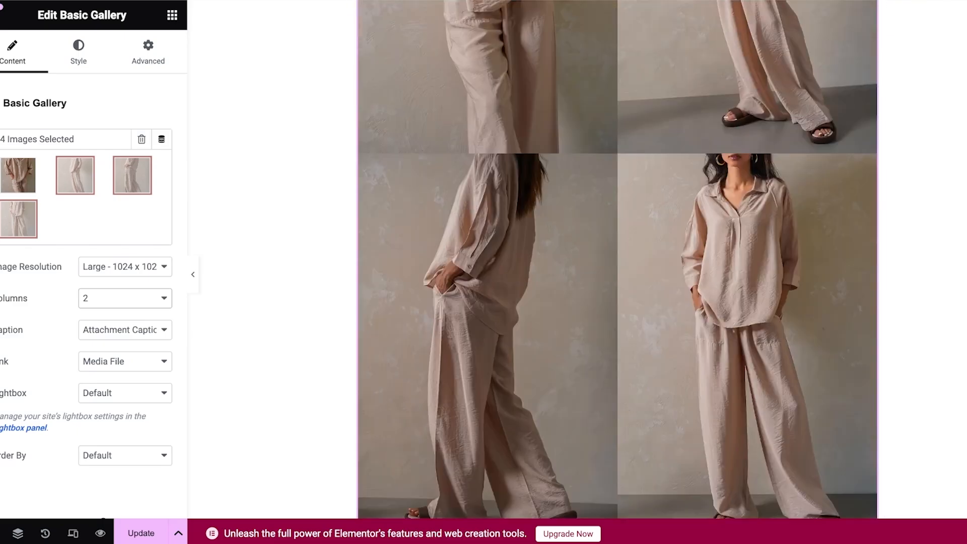
scroll(617, 272, down, 2)
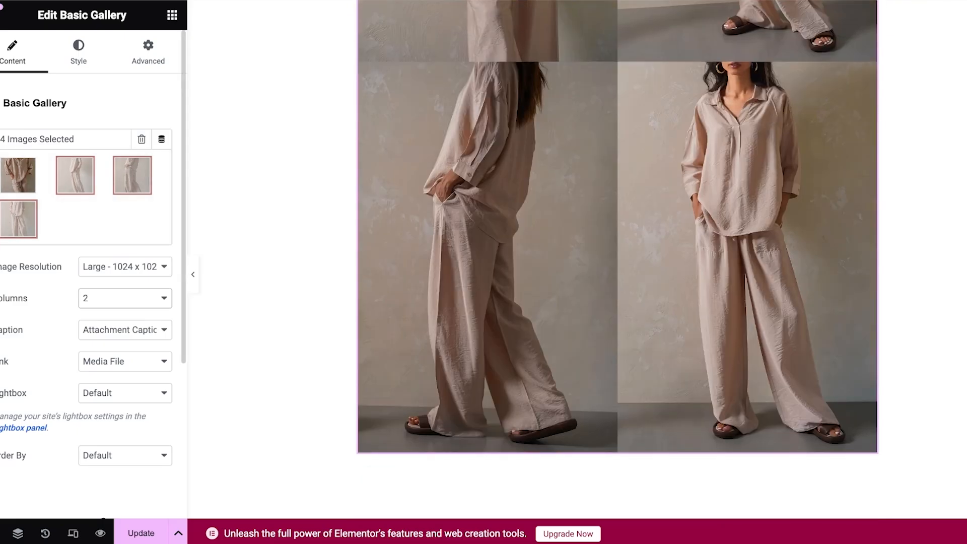
click(119, 311)
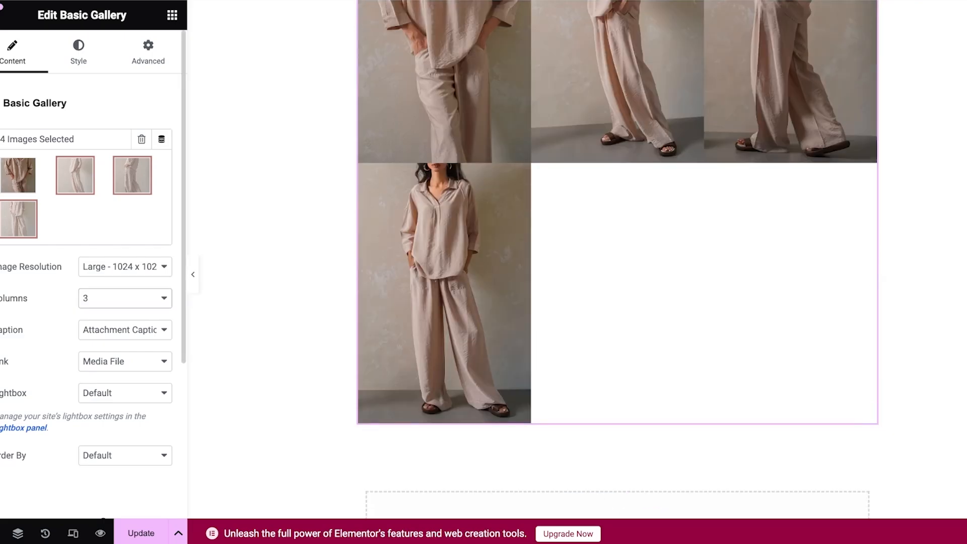
Step: Try the Basic Gallery in 4 columns, then set its column count to 2
key(Down)
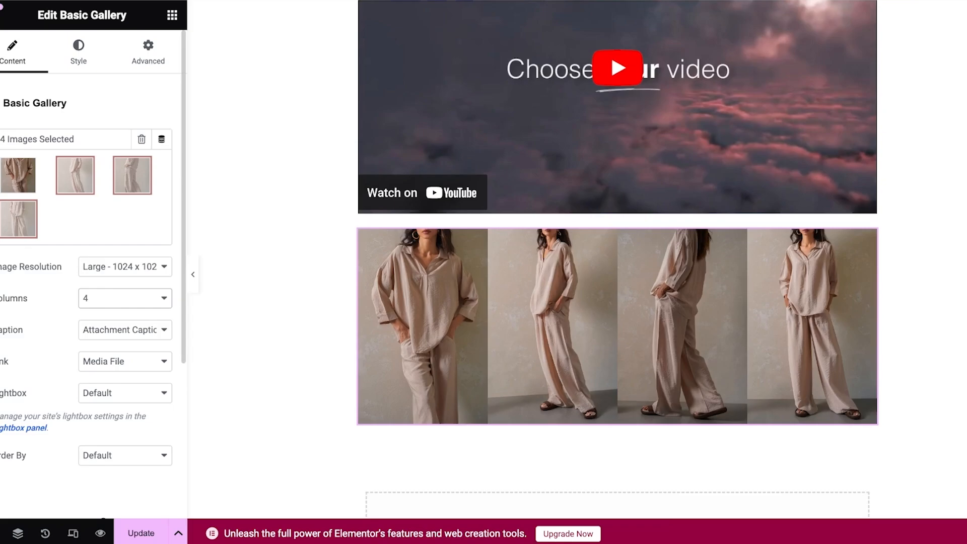
key(Up)
key(Up)
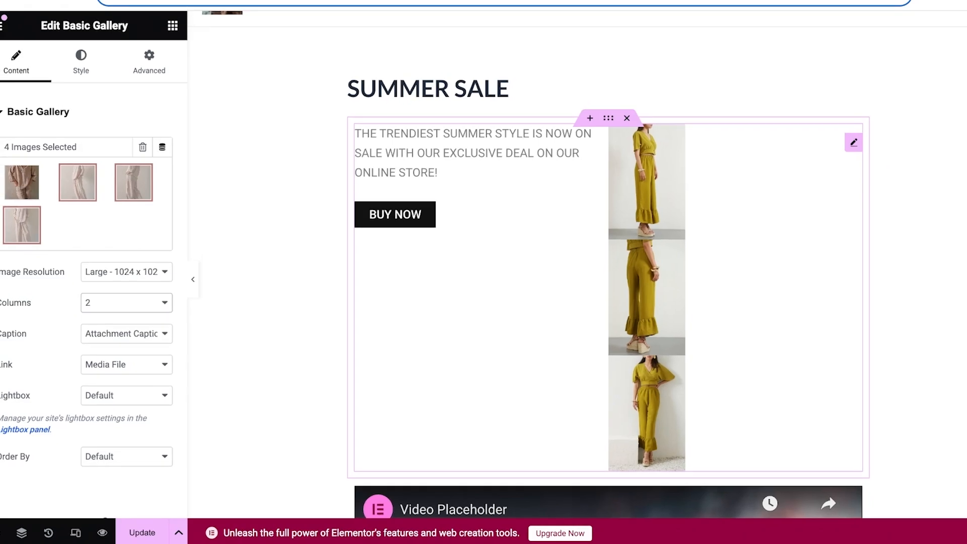
Step: Look over the page from the SUMMER SALE heading to the gallery, update it, and exit the Elementor editor
scroll(572, 302, down, 4)
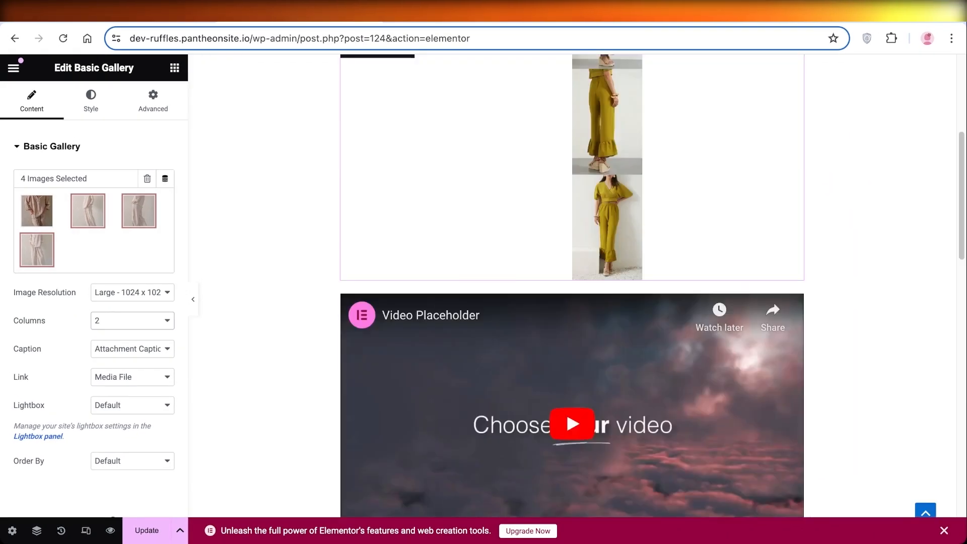
scroll(572, 251, up, 3)
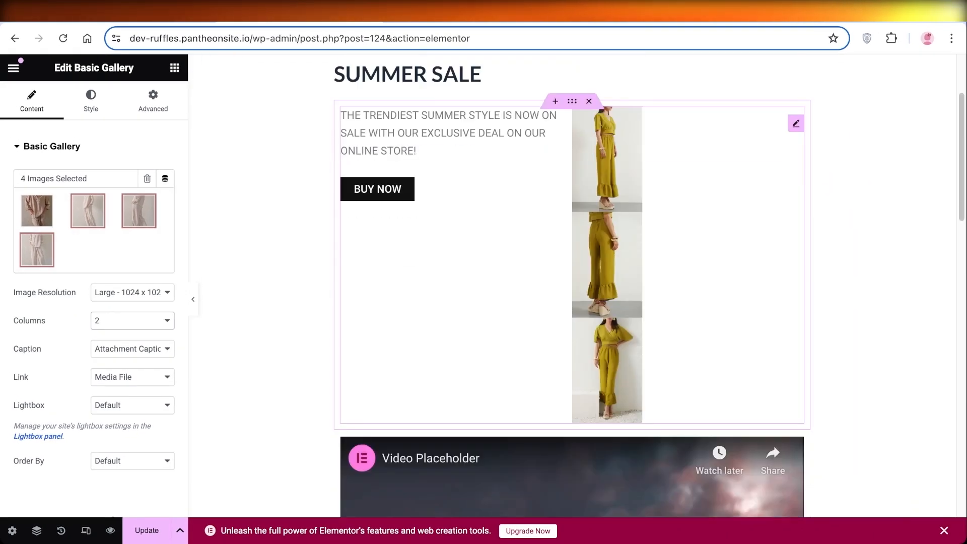
scroll(572, 252, down, 9)
click(147, 530)
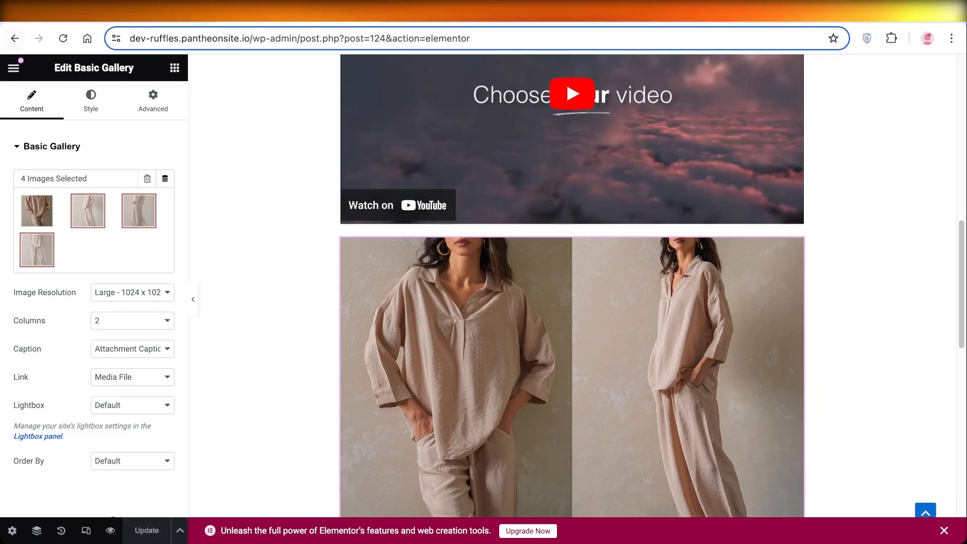
click(14, 68)
click(52, 380)
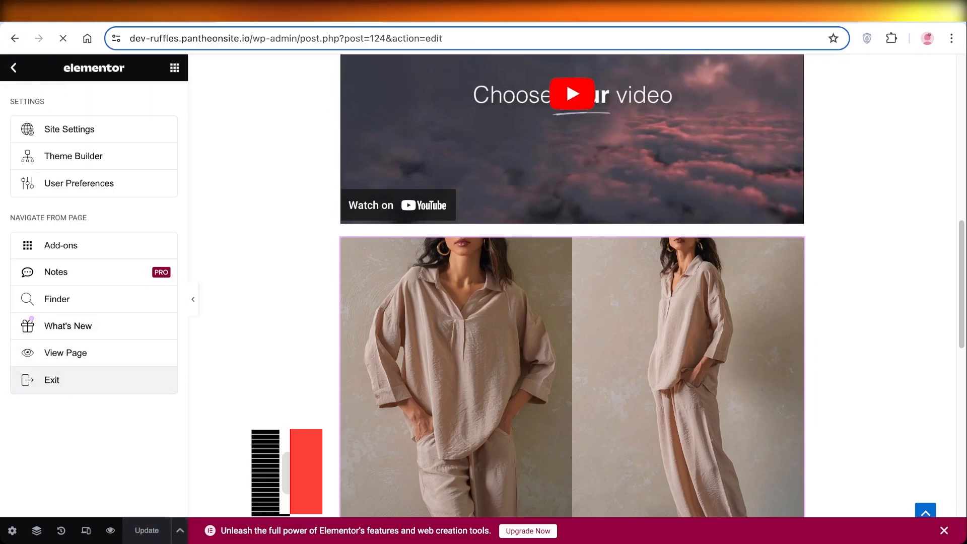